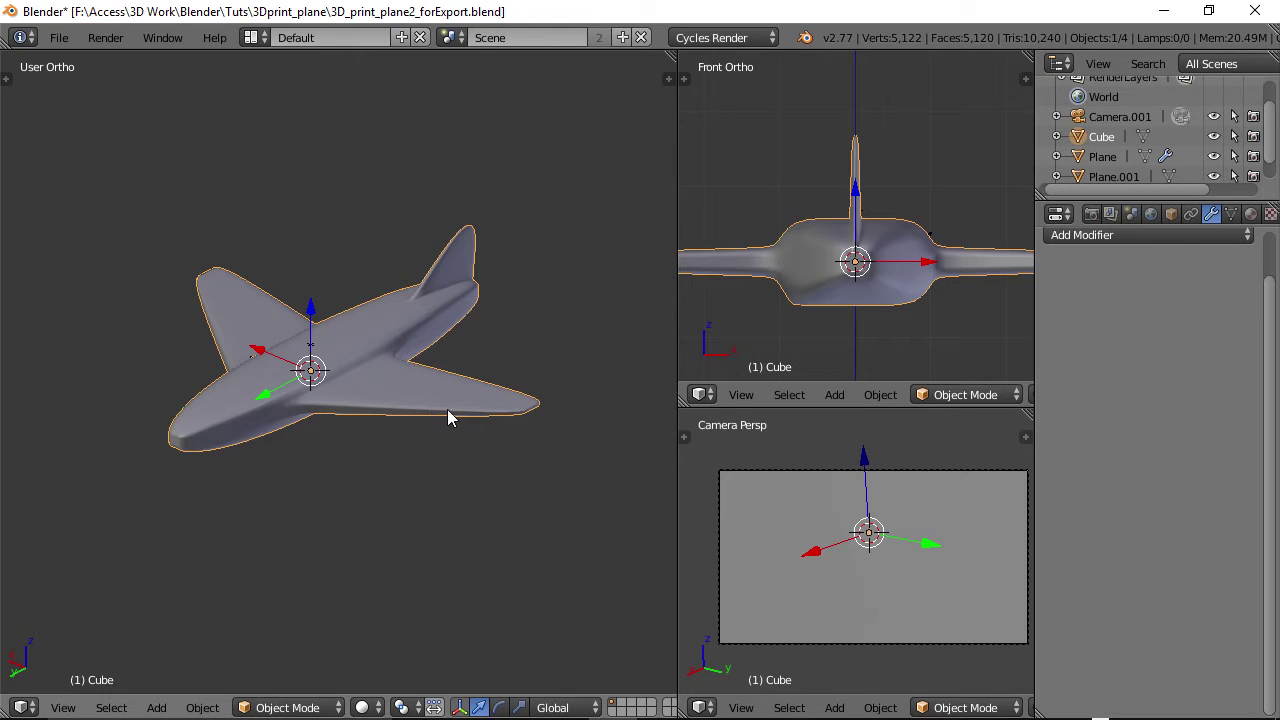
Step: Inspect the airplane model from several angles, and switch to the Shapeways site in Chrome
drag(447, 409, 423, 449)
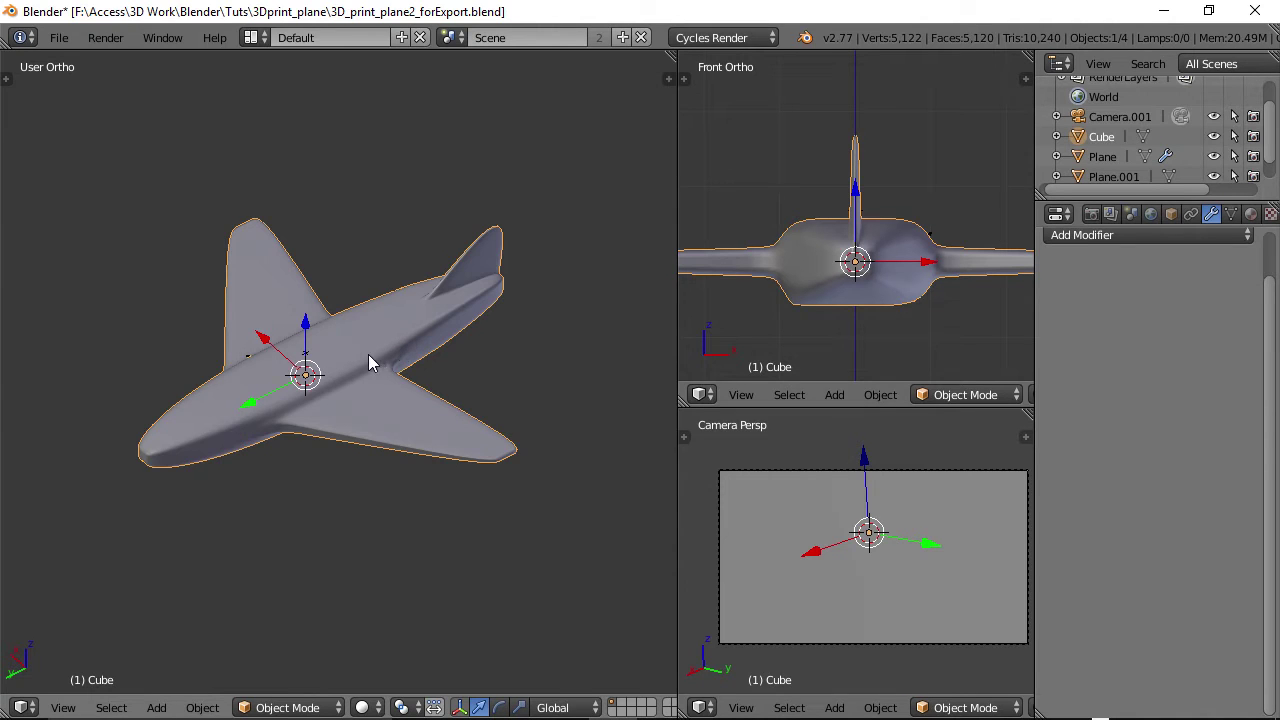
drag(404, 406, 451, 380)
mouse_move(783, 716)
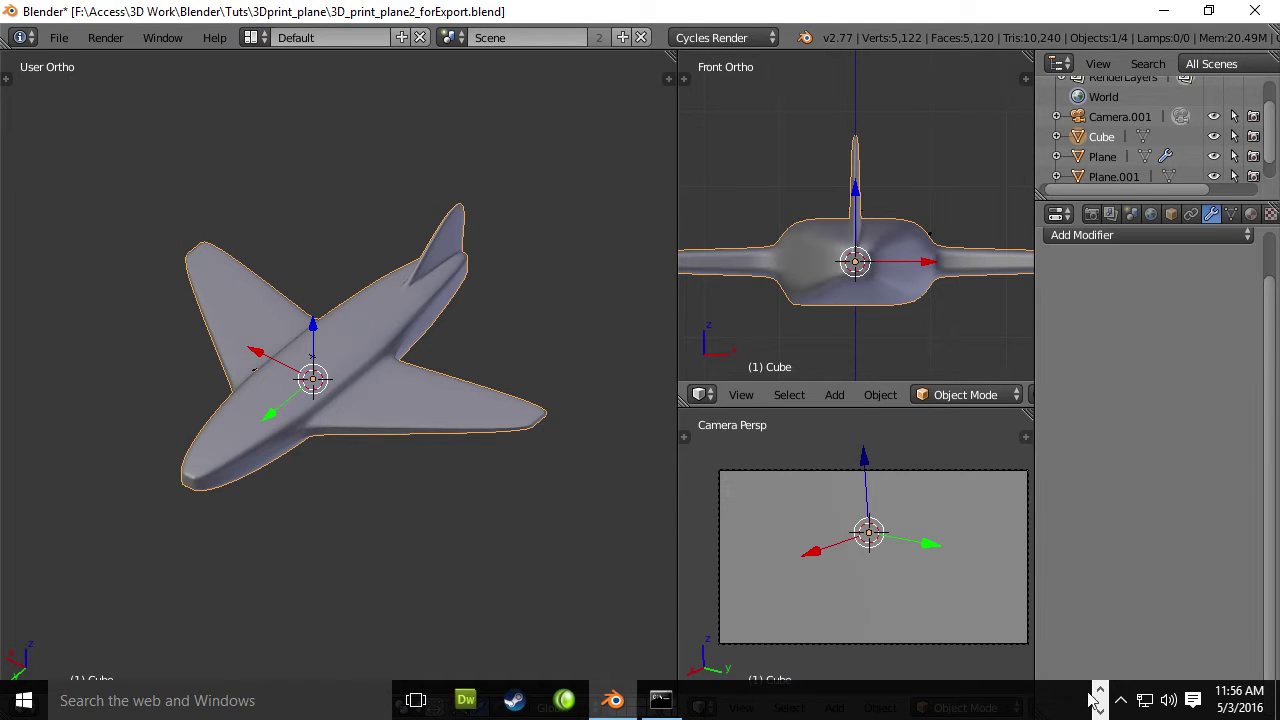
click(993, 700)
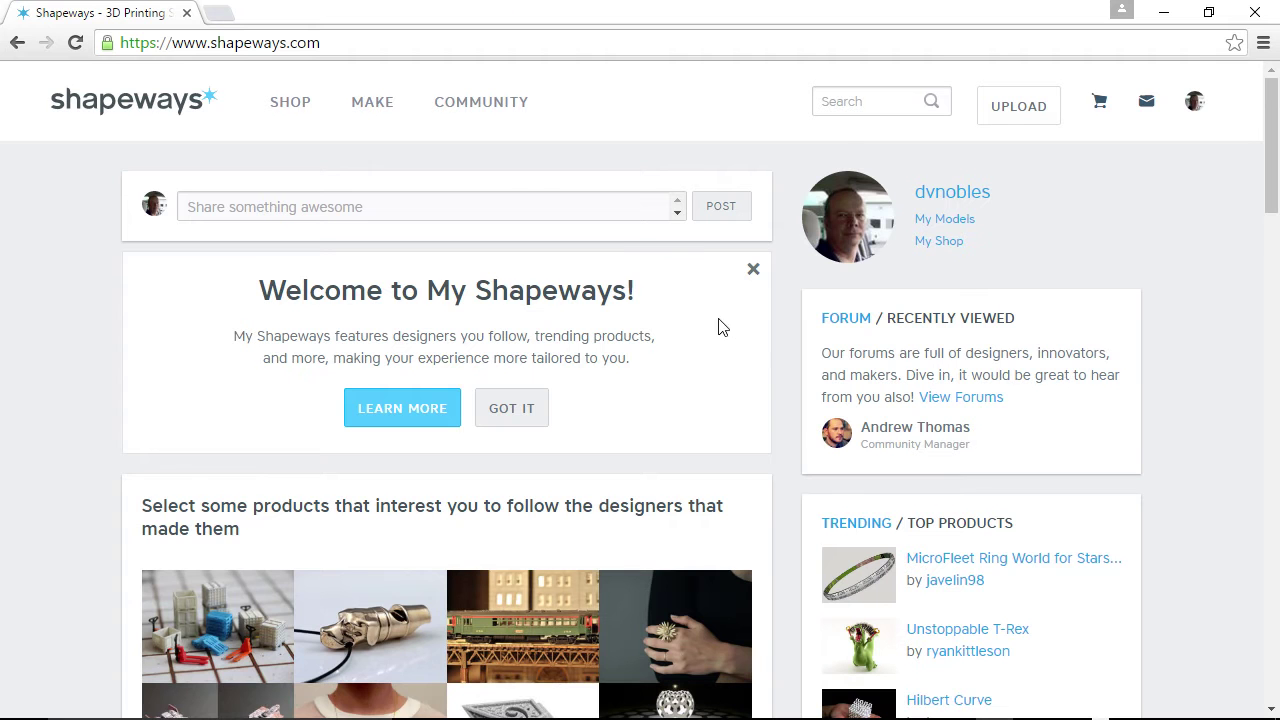
Step: Upload 3D_print_plane2_forExport.stl from the 3Dprint_plane folder to Shapeways with millimeters as the model units
mouse_move(532, 132)
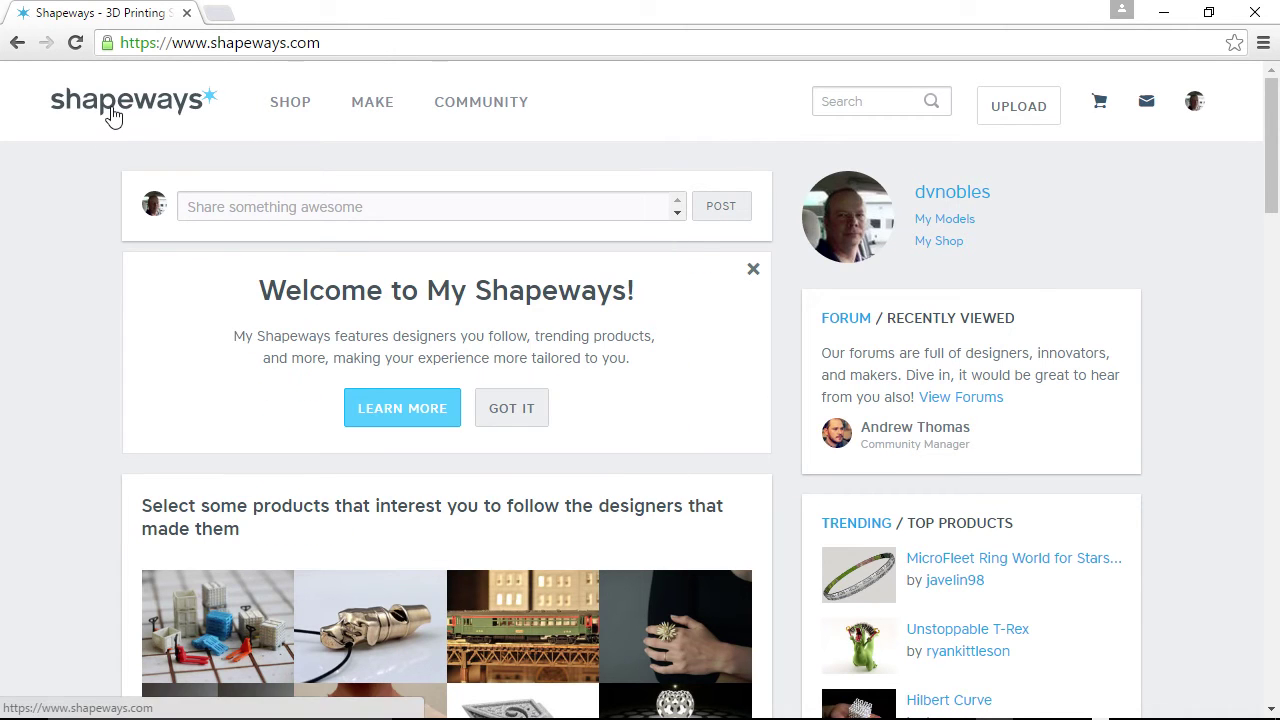
mouse_move(352, 88)
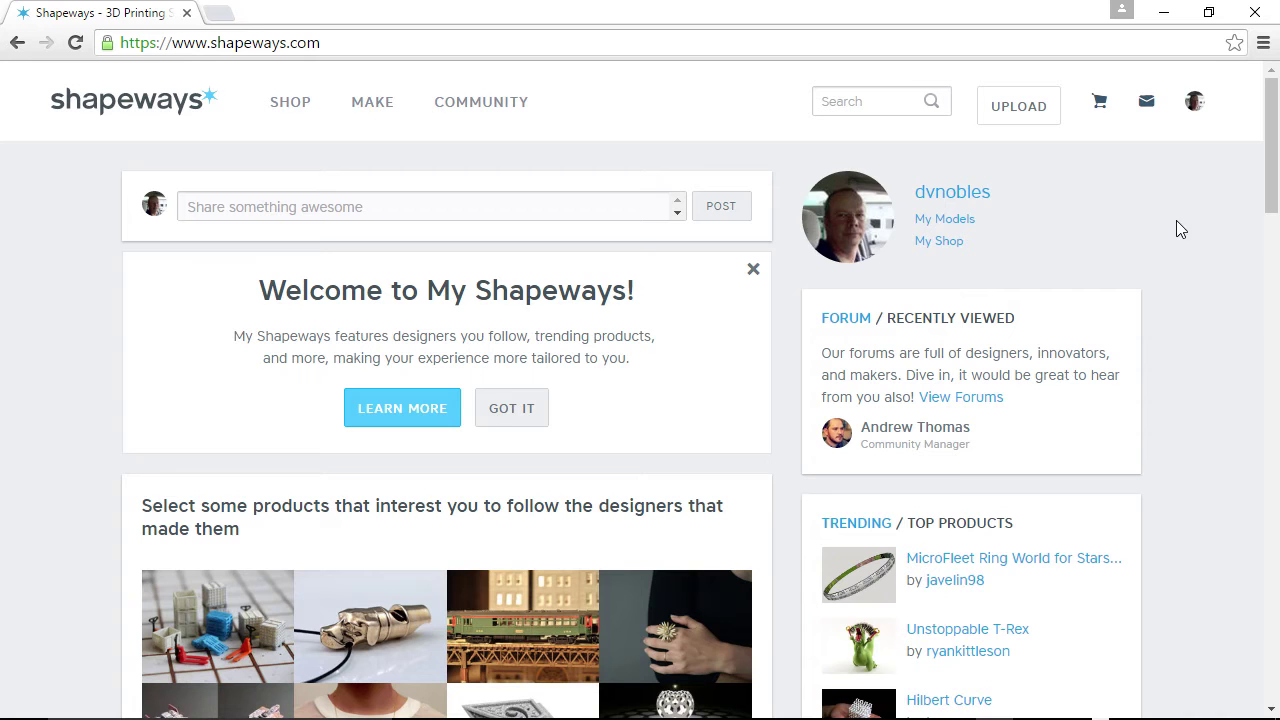
click(1019, 114)
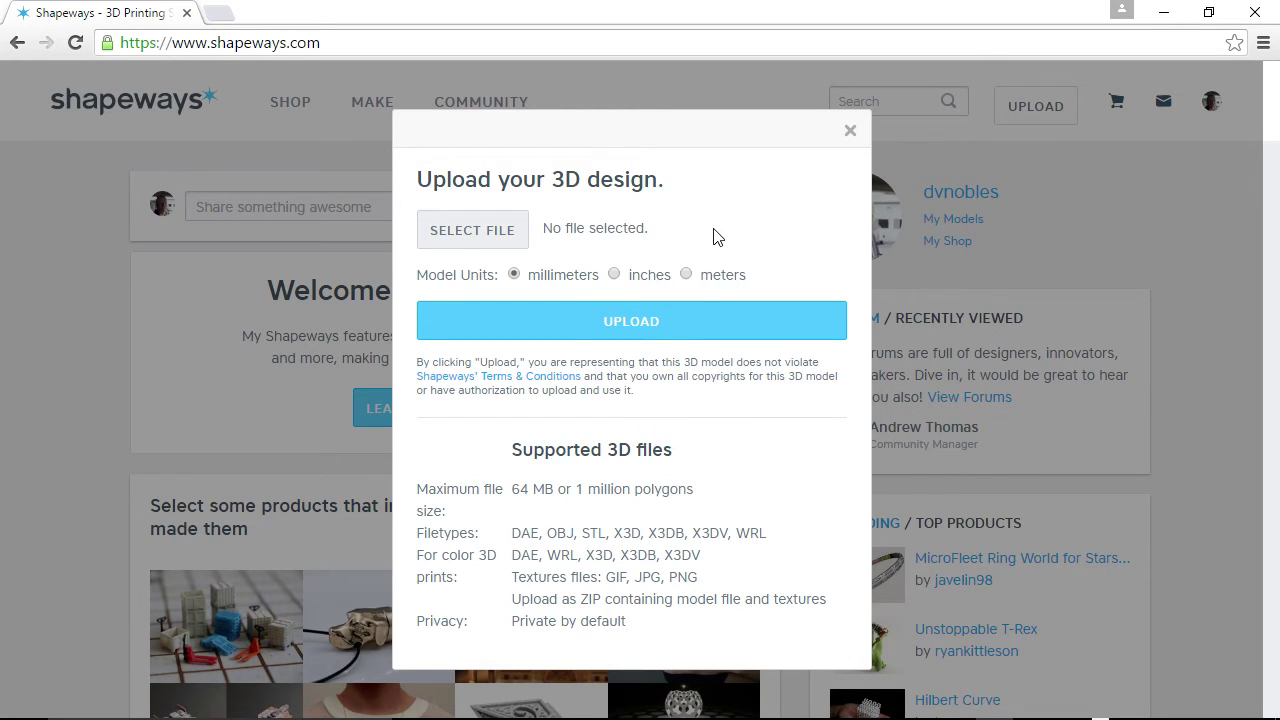
click(465, 230)
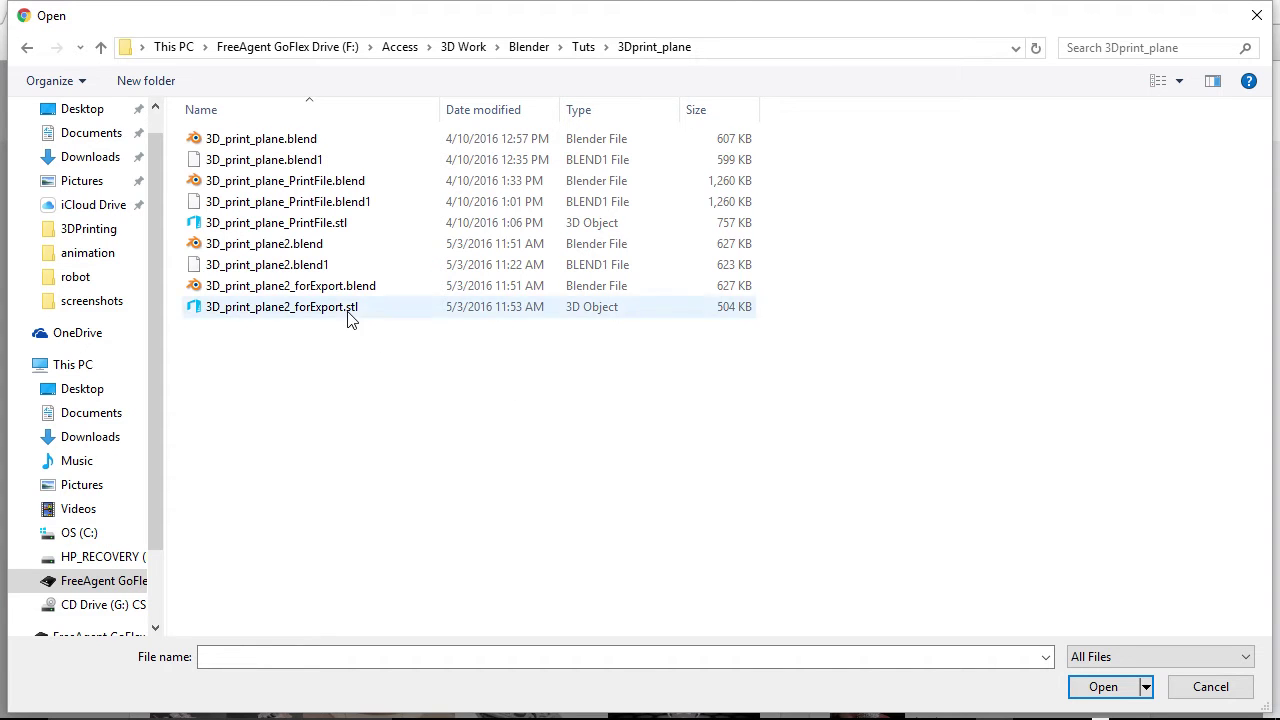
double_click(260, 310)
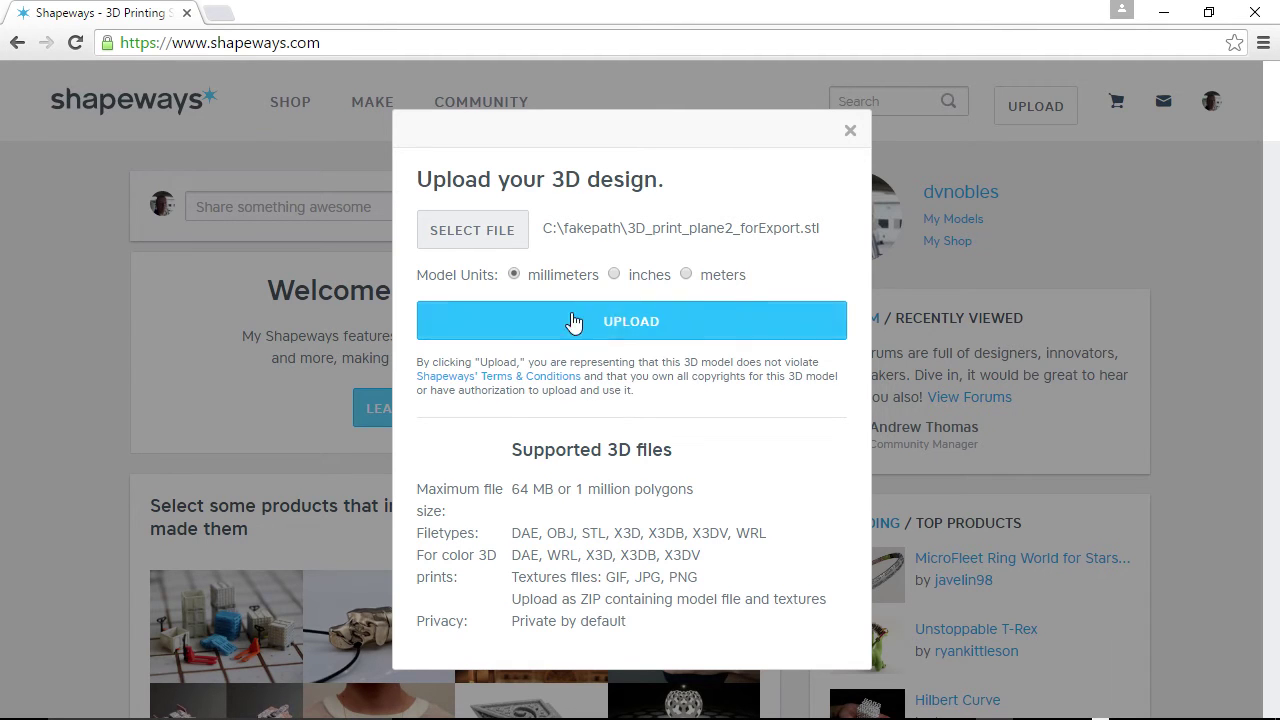
click(620, 330)
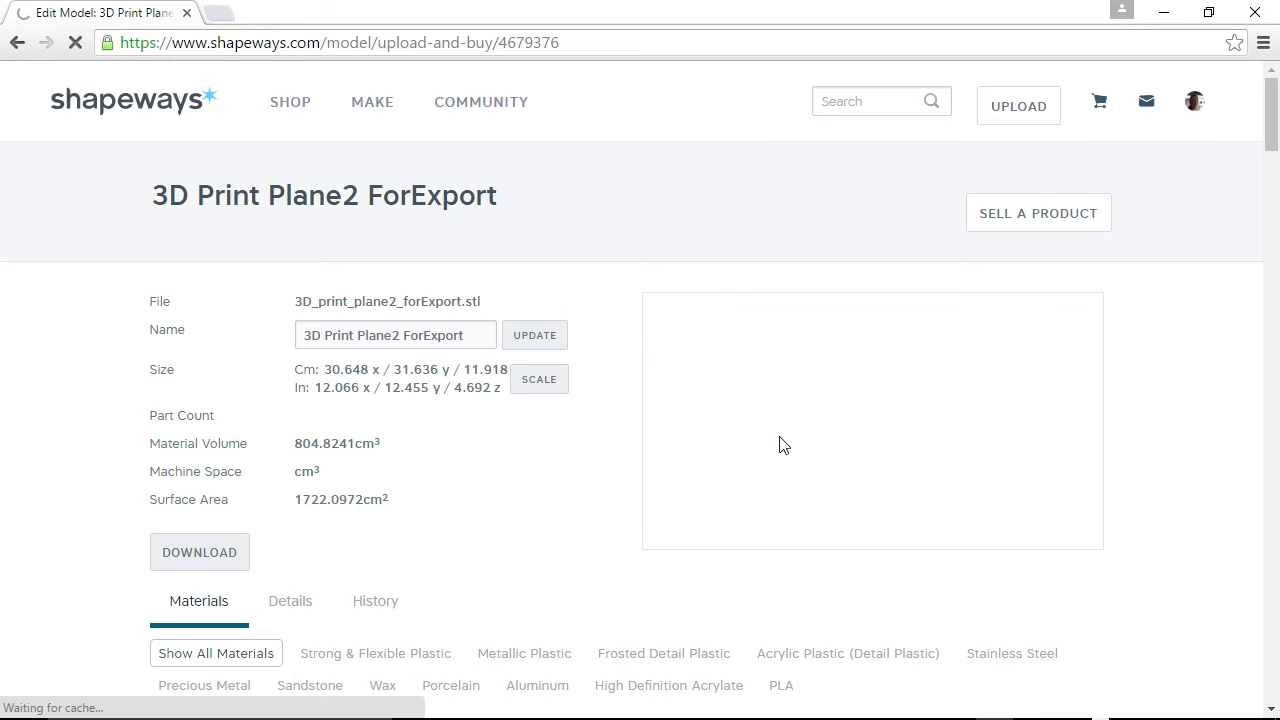
Step: Examine the uploaded plane in the 3D preview from several angles and distances, checking for stray geometry
drag(660, 435, 893, 492)
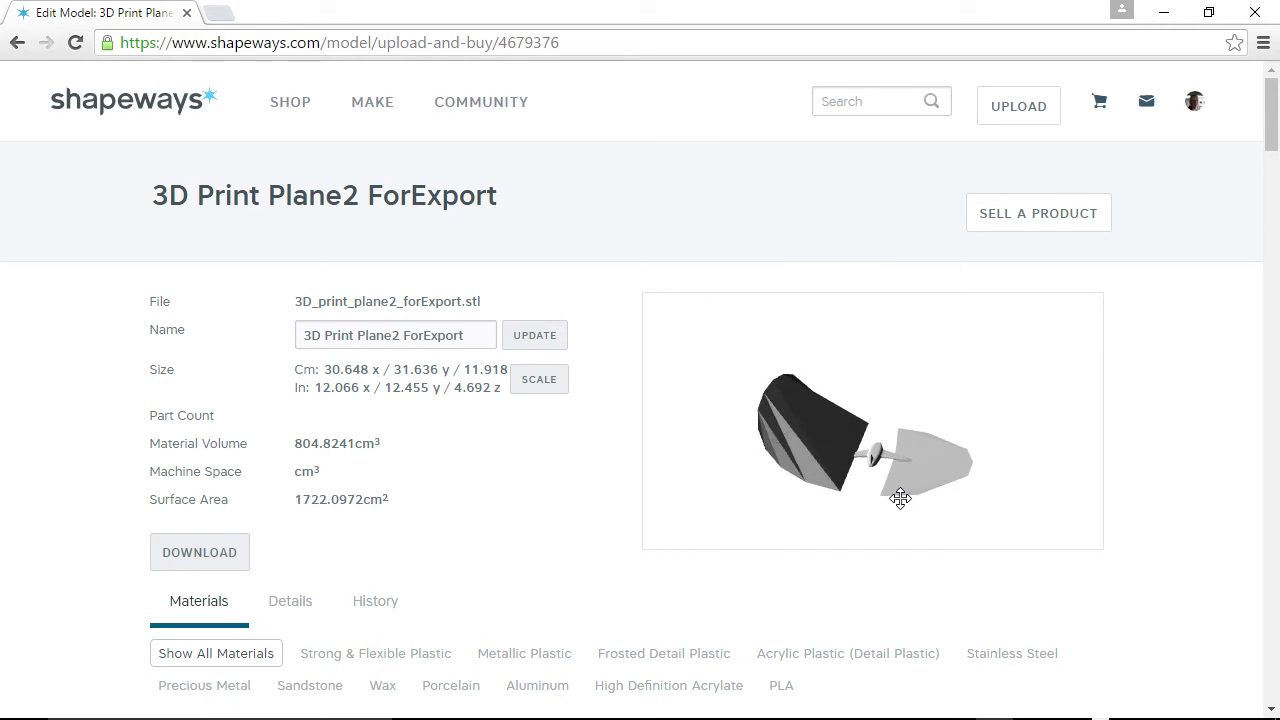
scroll(900, 497, up, 5)
scroll(917, 507, down, 5)
drag(917, 507, 916, 468)
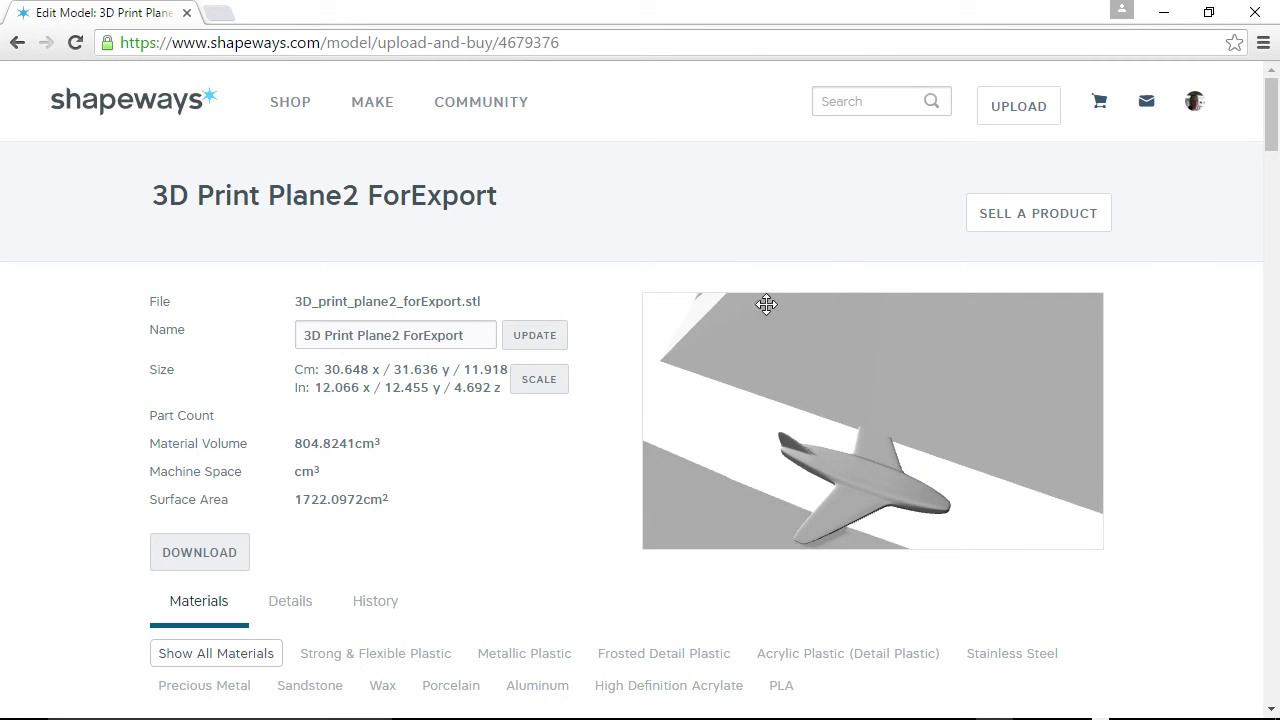
drag(879, 320, 794, 466)
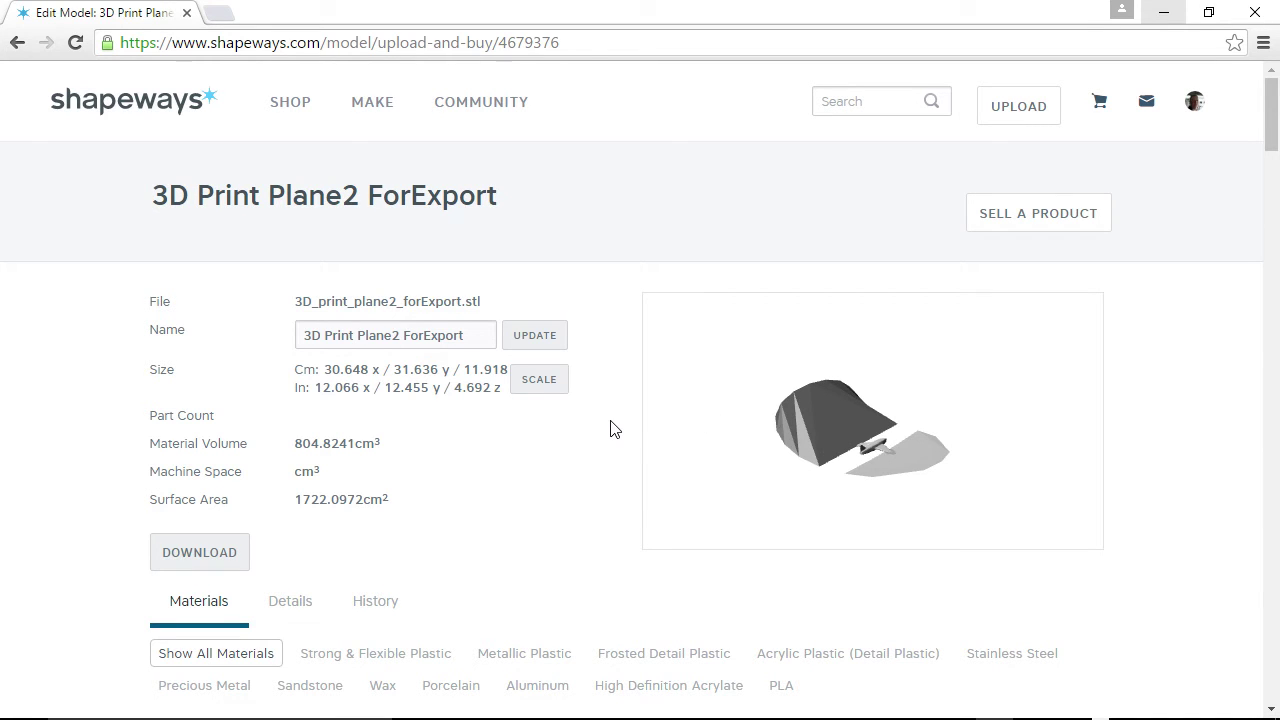
Step: Upload the 3D_print_plane2_forExport.stl file again as a new model, keeping millimeters as the units
click(1019, 107)
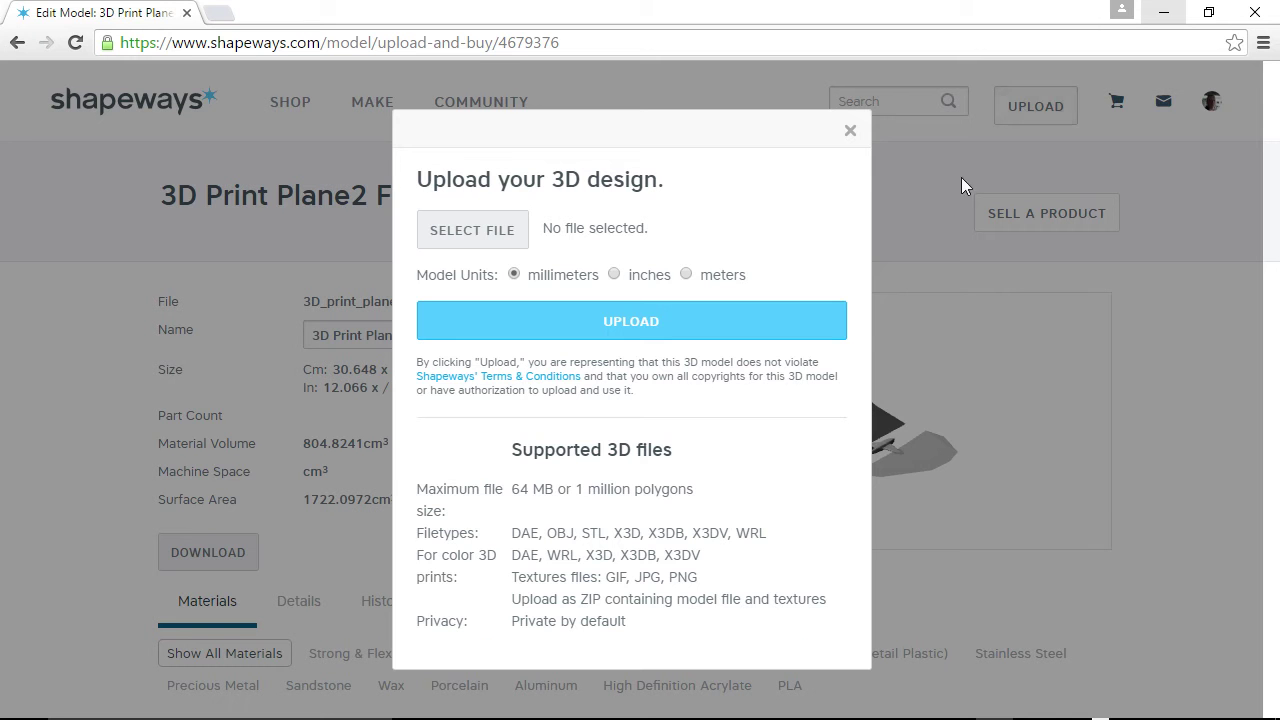
click(490, 232)
click(307, 337)
double_click(307, 337)
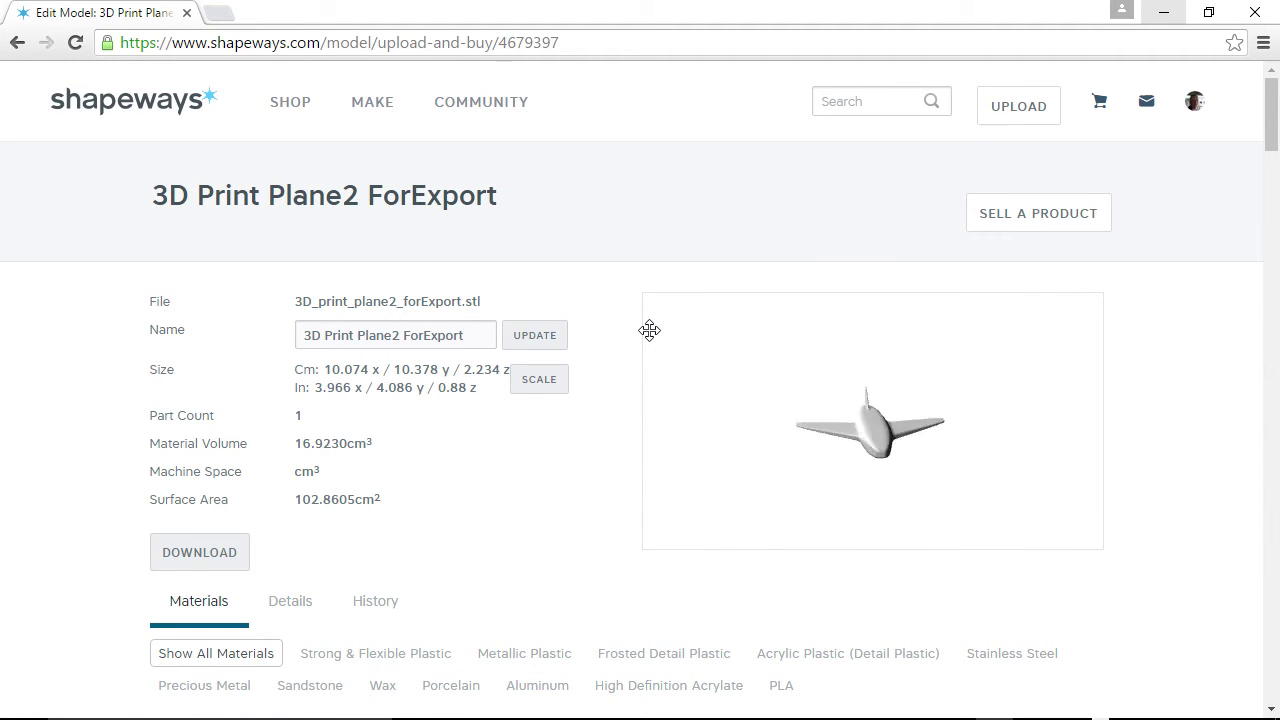
Step: Check the newly uploaded plane in the 3D preview and review the Strong & Flexible Plastic finishes and prices
drag(797, 422, 687, 436)
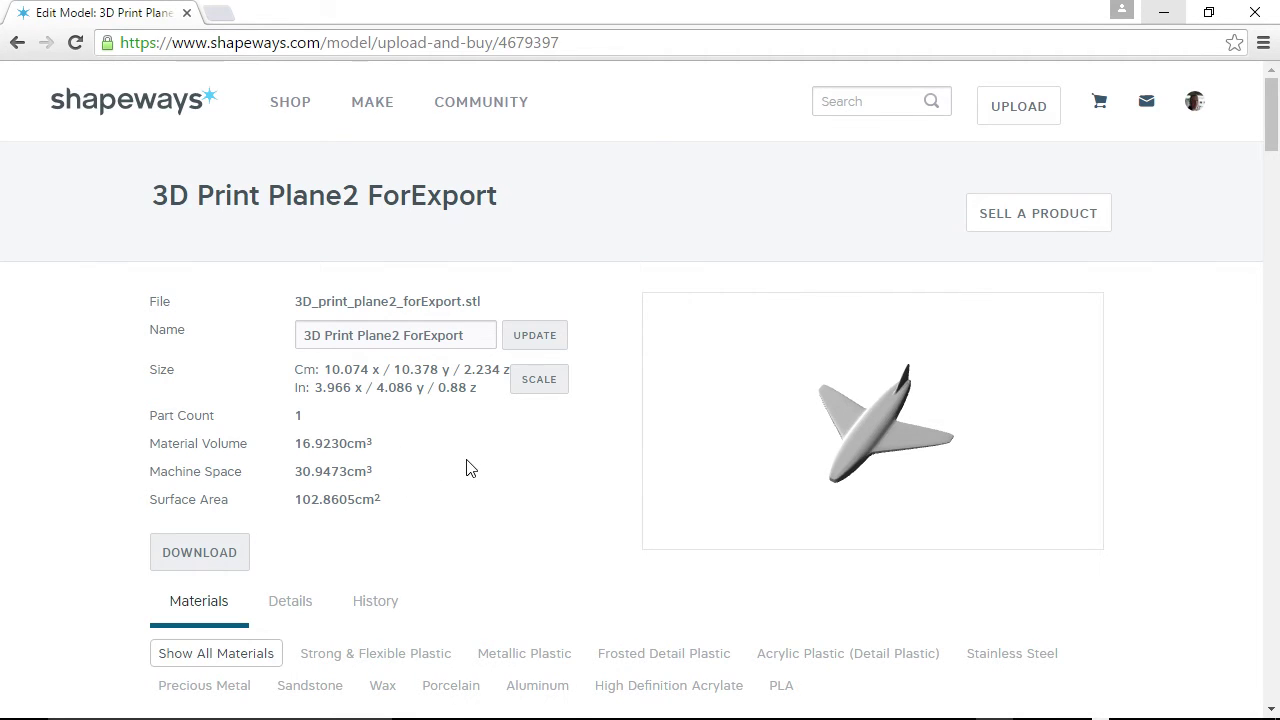
scroll(515, 435, down, 3)
scroll(515, 435, down, 3)
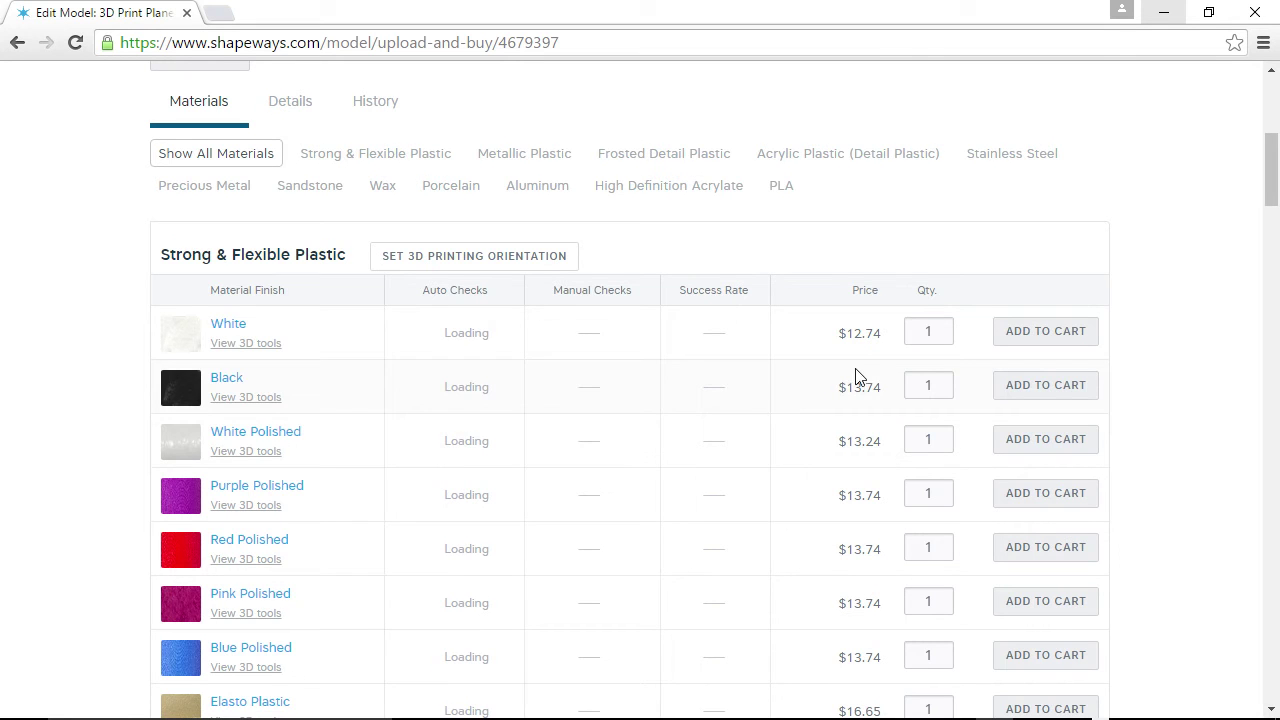
scroll(855, 375, up, 5)
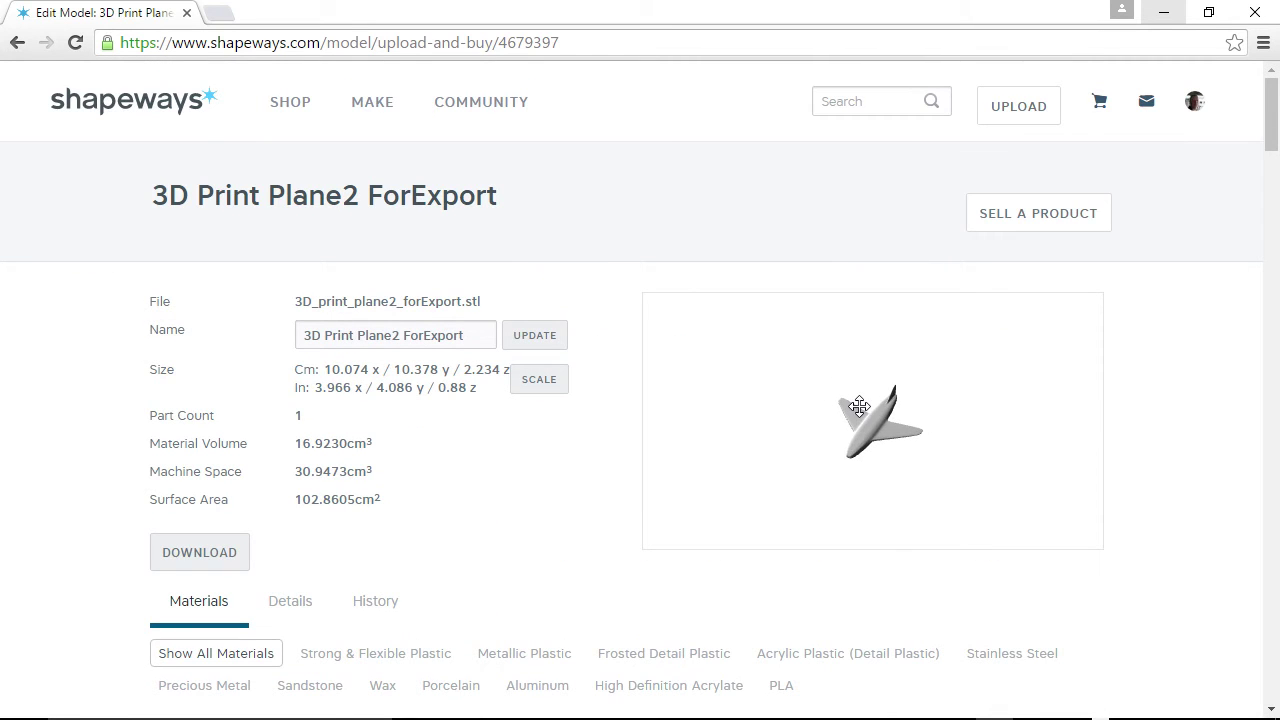
scroll(470, 560, down, 6)
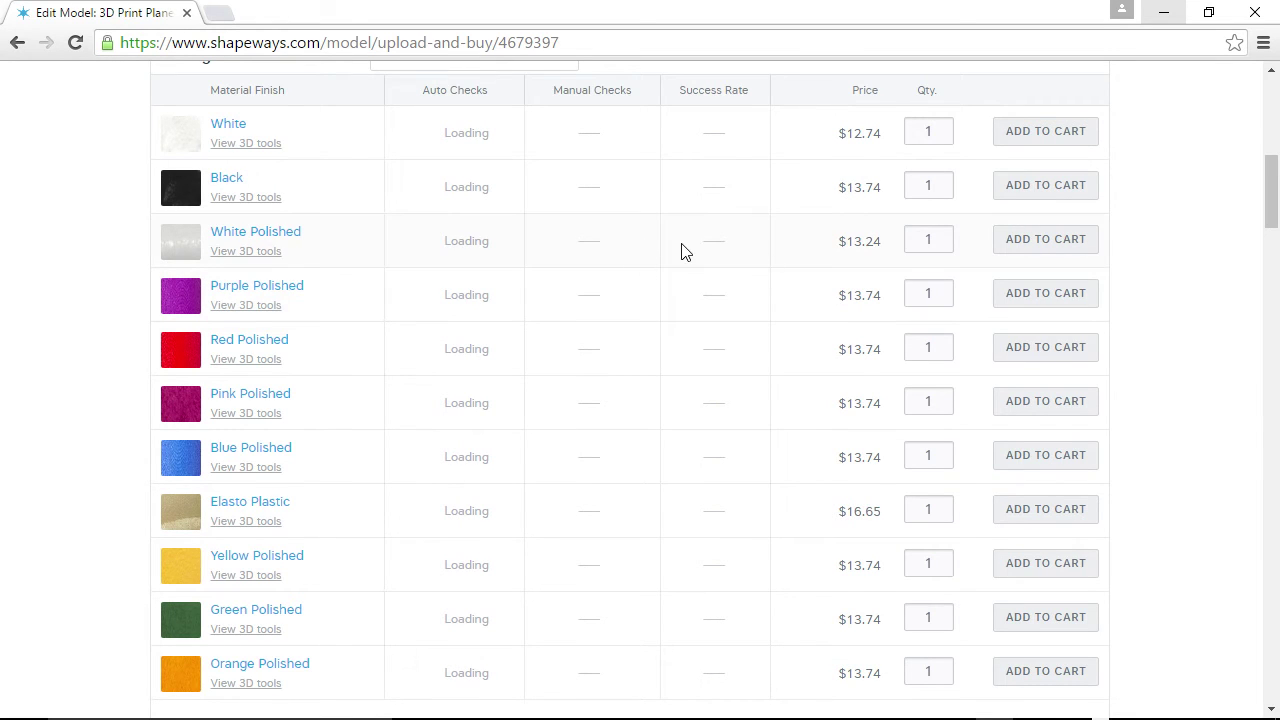
scroll(734, 286, up, 3)
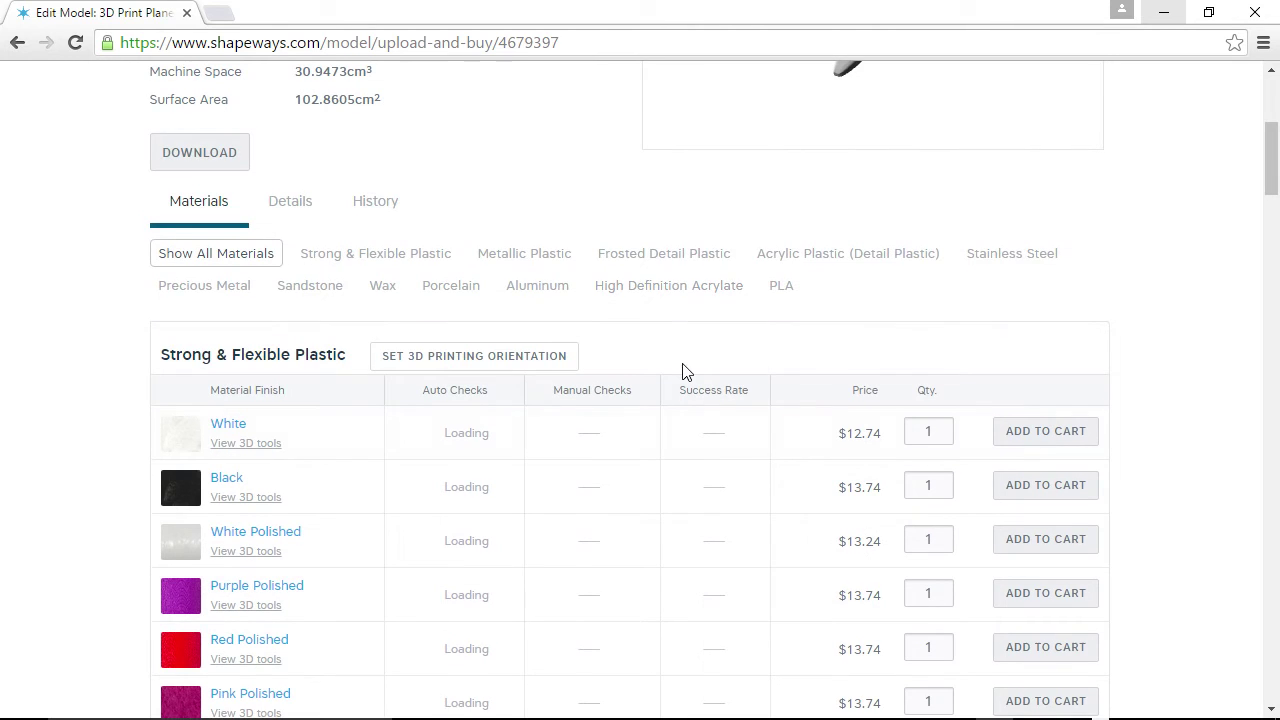
Step: Review the finishes and prices for metallic, frosted and acrylic plastics, stainless steel and precious metals
scroll(766, 452, down, 7)
mouse_move(693, 371)
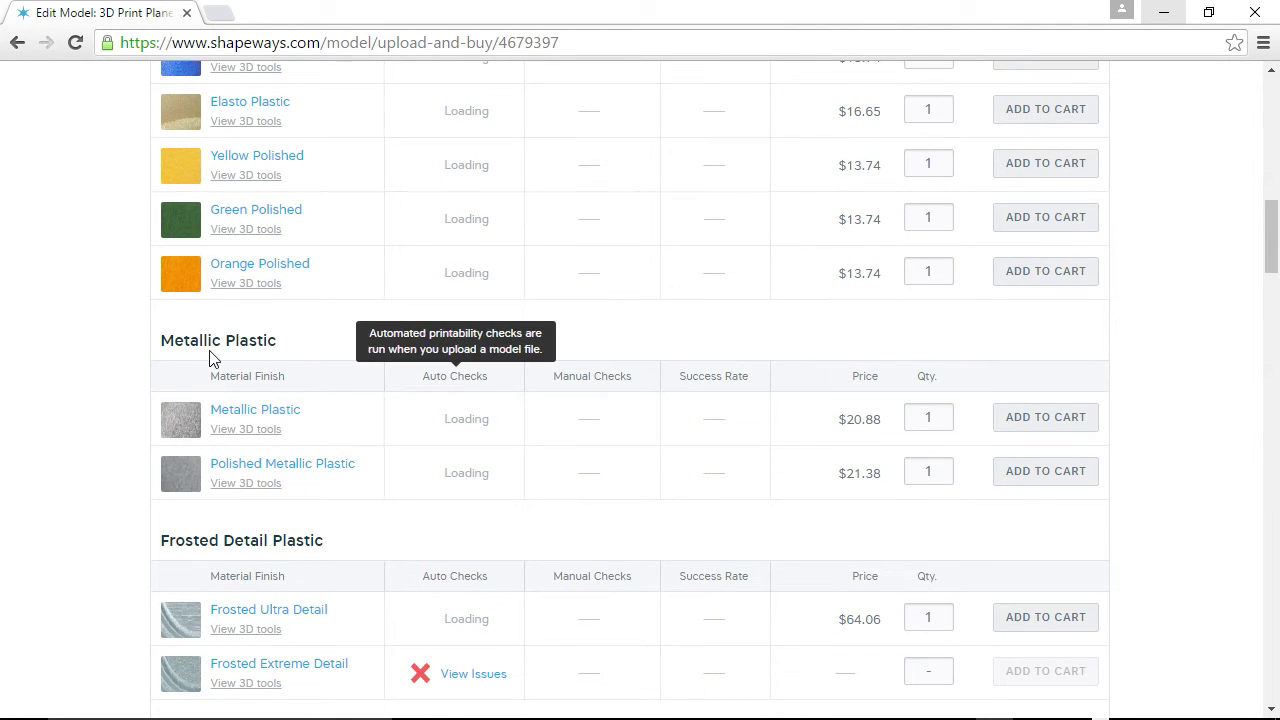
scroll(212, 358, down, 1)
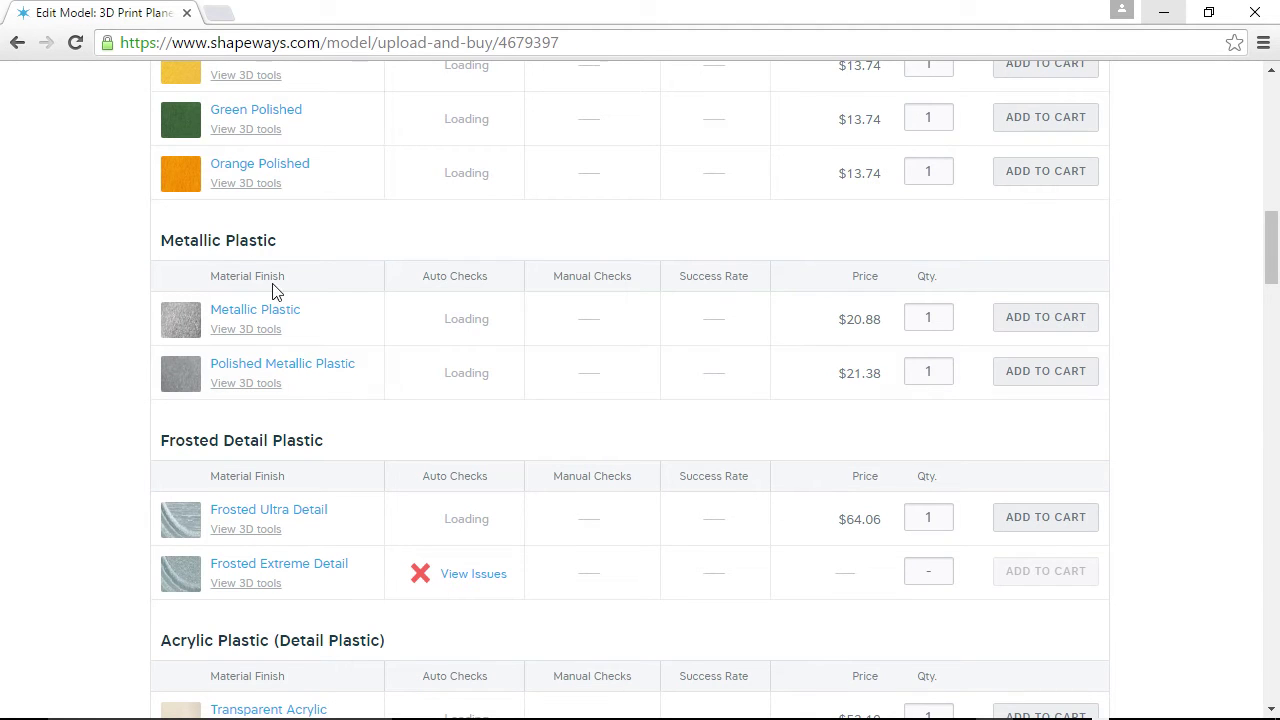
scroll(316, 435, down, 4)
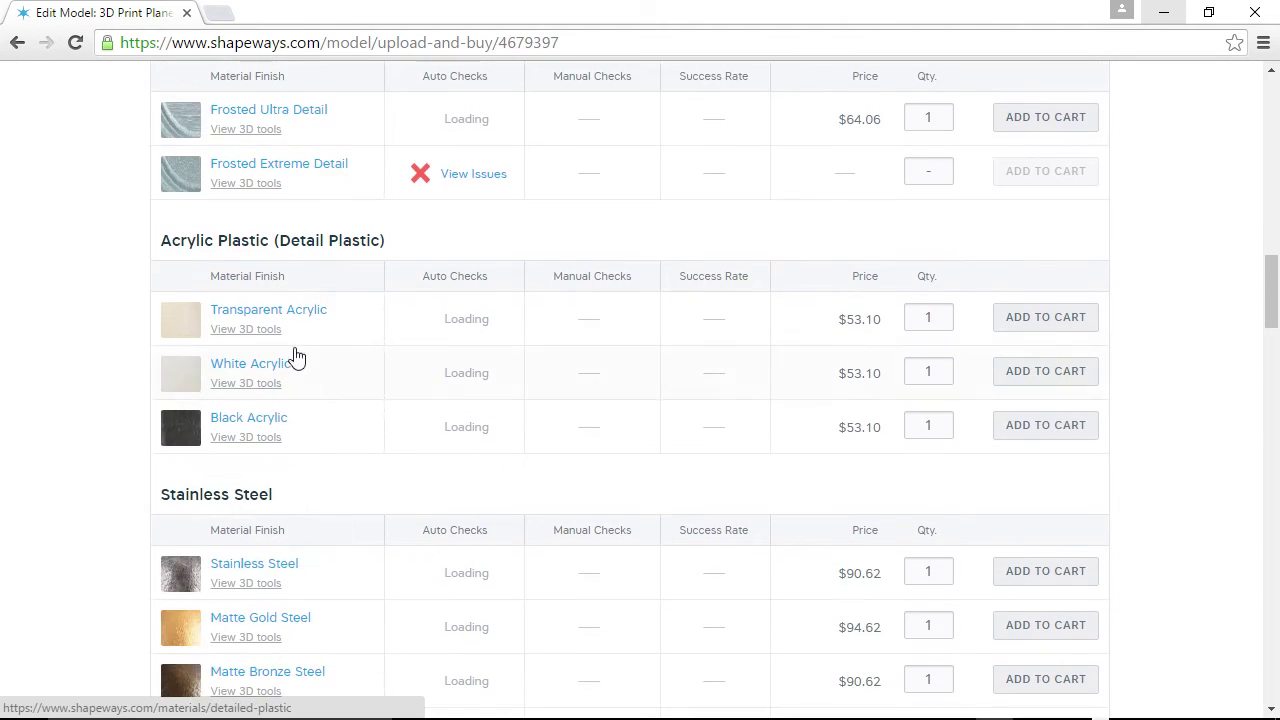
scroll(284, 296, down, 3)
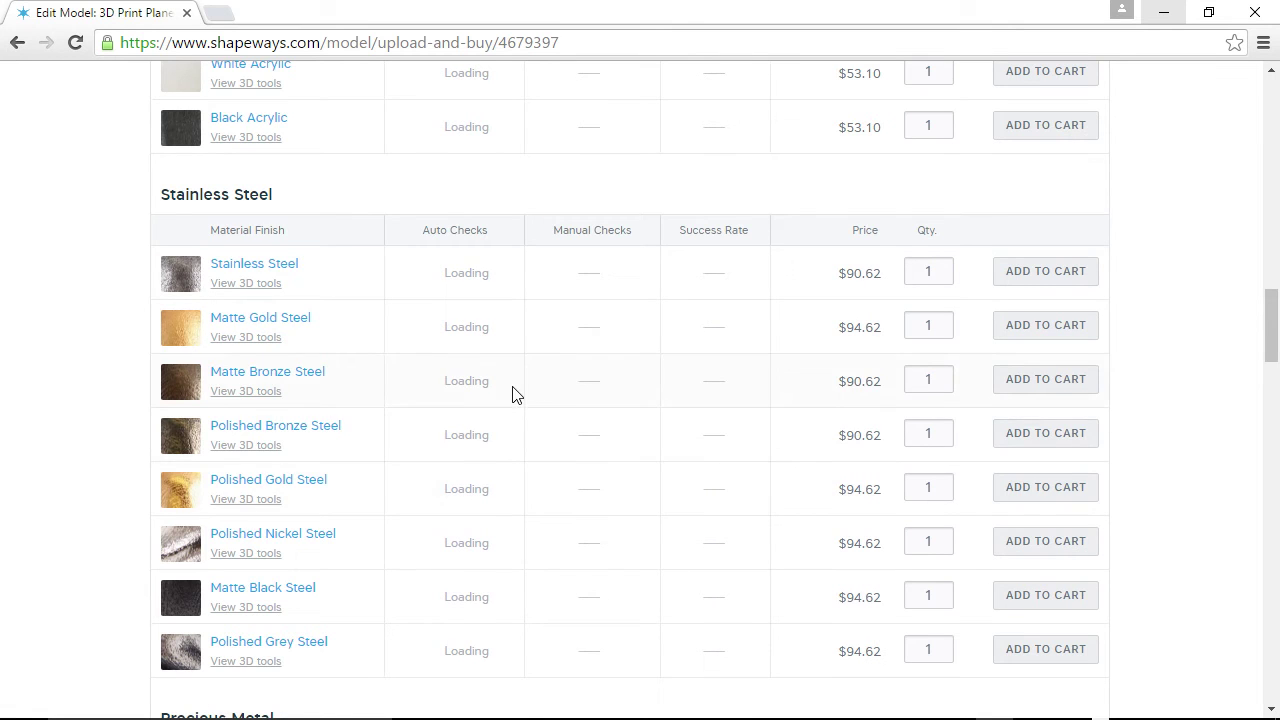
scroll(514, 394, down, 6)
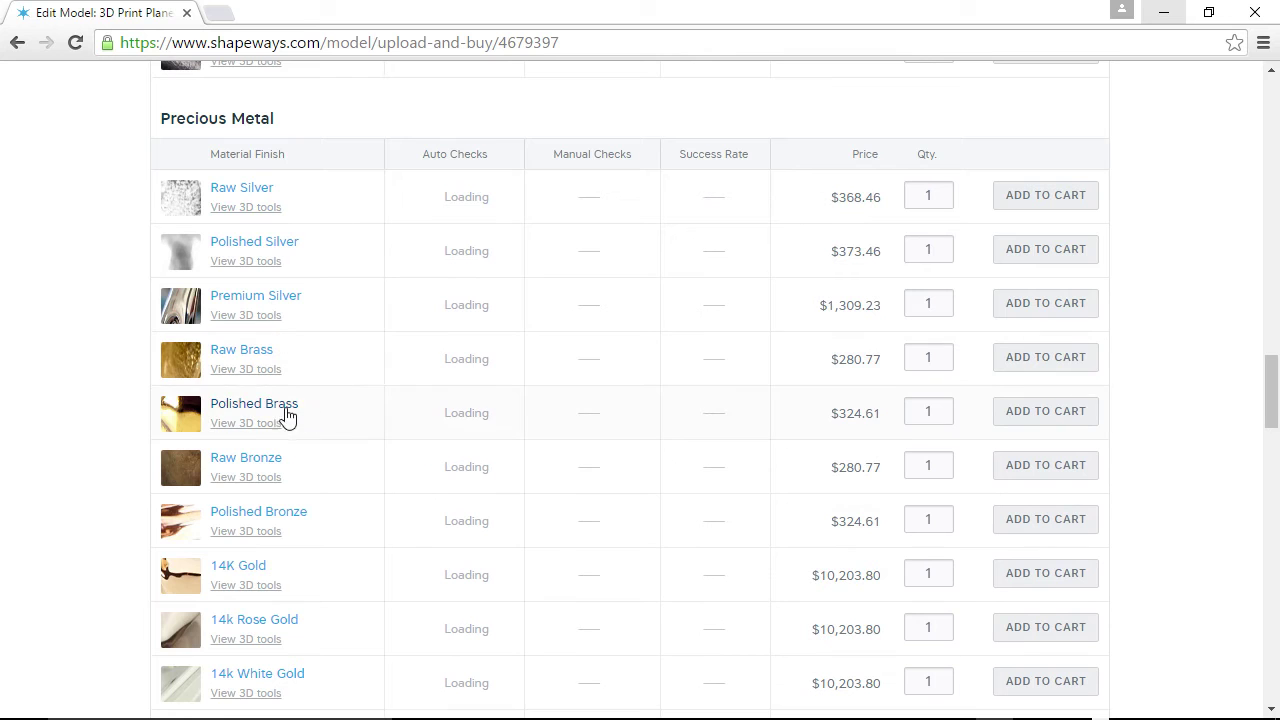
scroll(360, 607, down, 2)
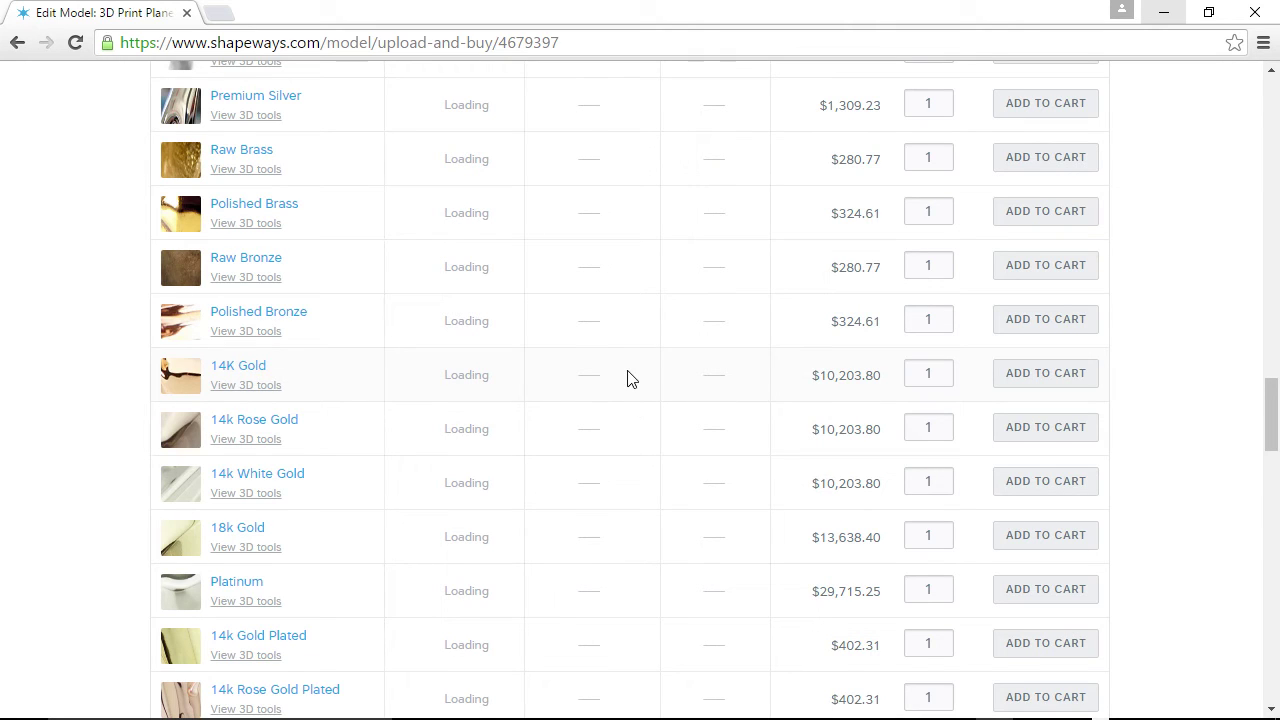
scroll(628, 378, down, 1)
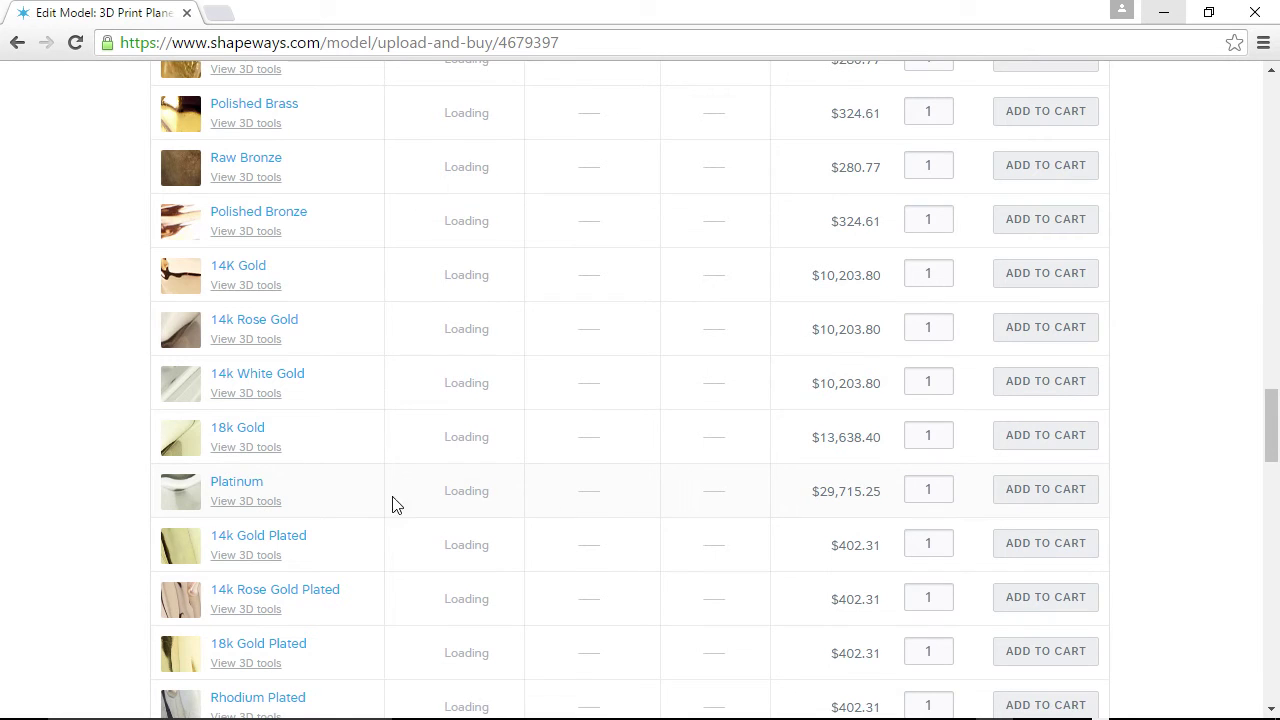
scroll(825, 488, down, 2)
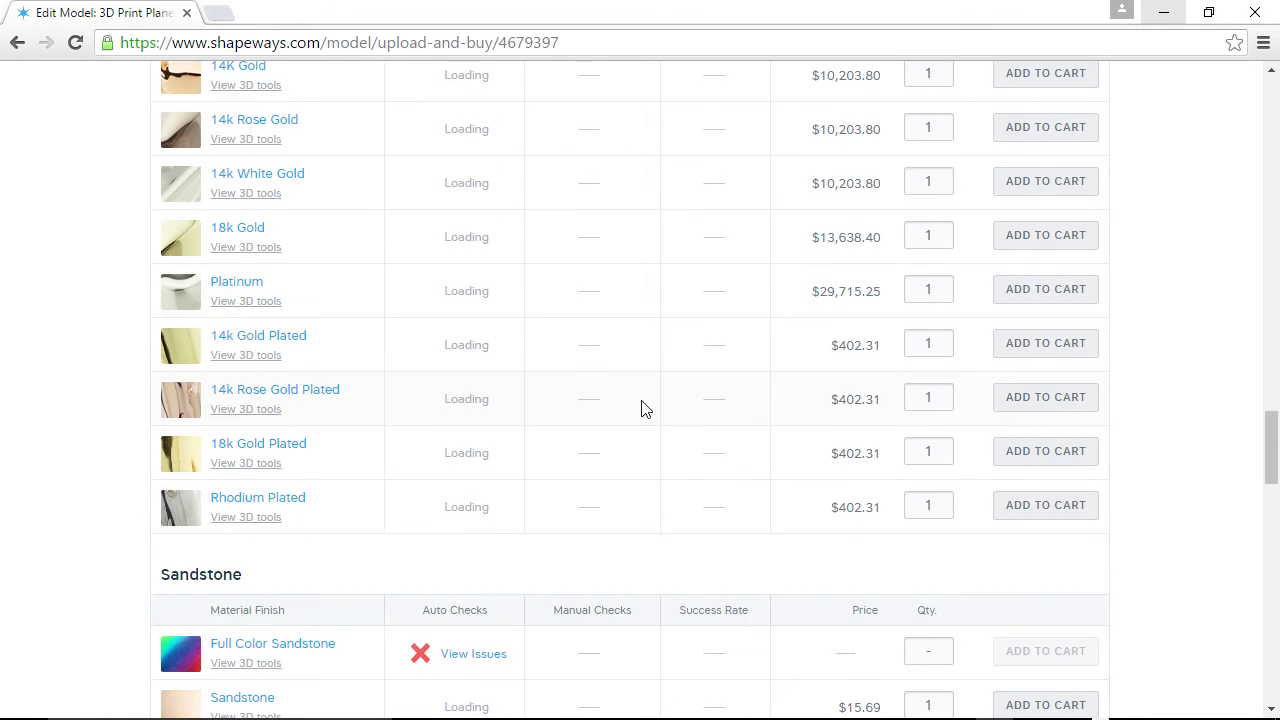
Step: Compare the precious metal prices with those of stainless steel, acrylic and Strong & Flexible Plastic
scroll(654, 406, up, 3)
scroll(800, 558, down, 1)
scroll(786, 551, up, 4)
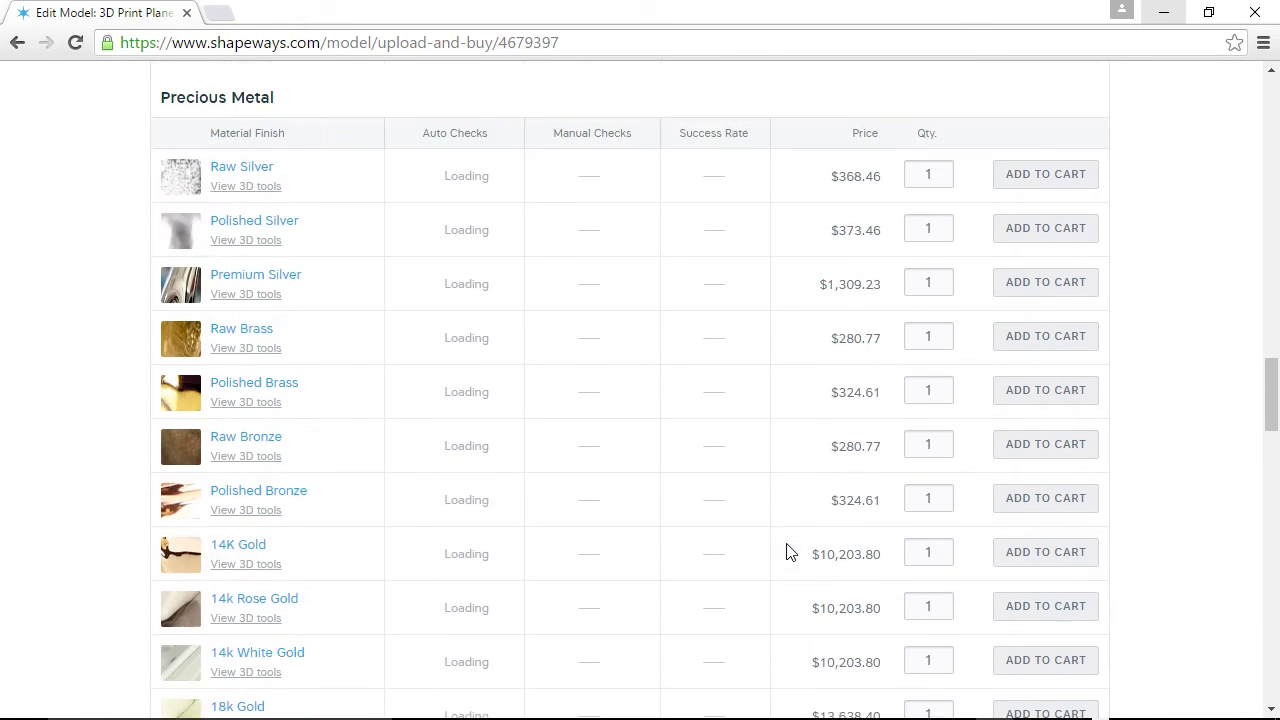
scroll(550, 521, up, 1)
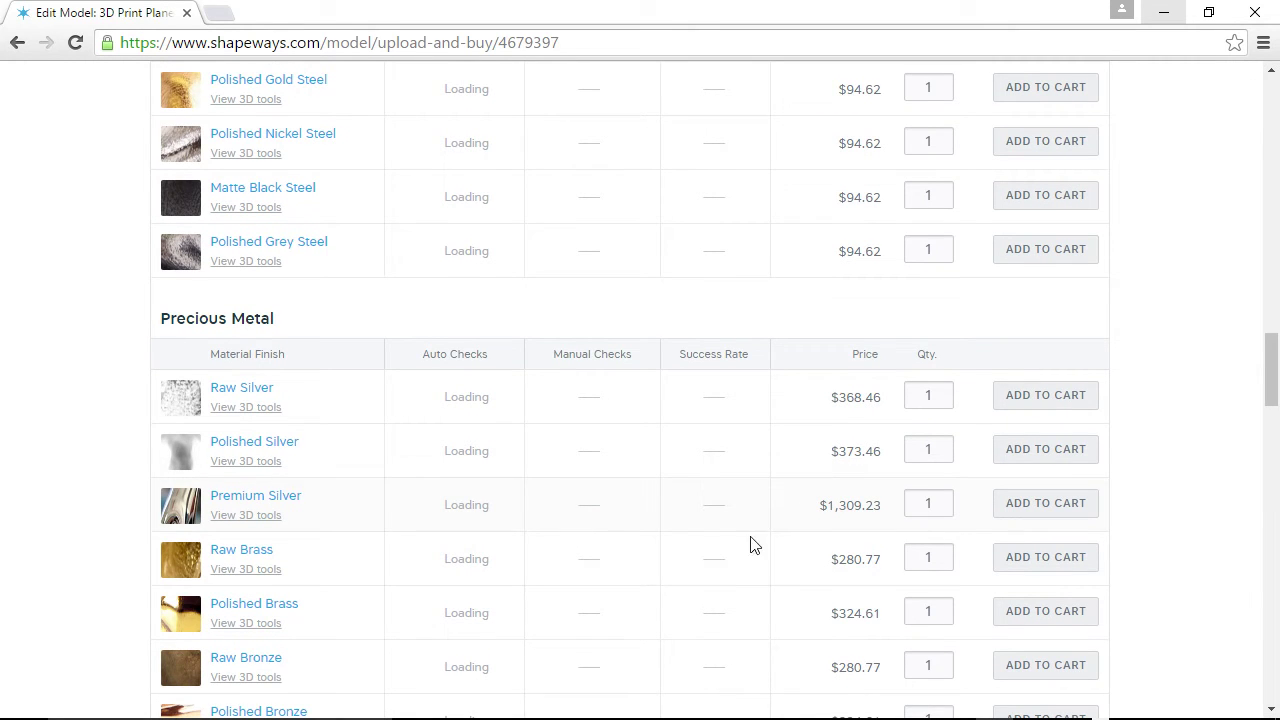
scroll(849, 483, up, 4)
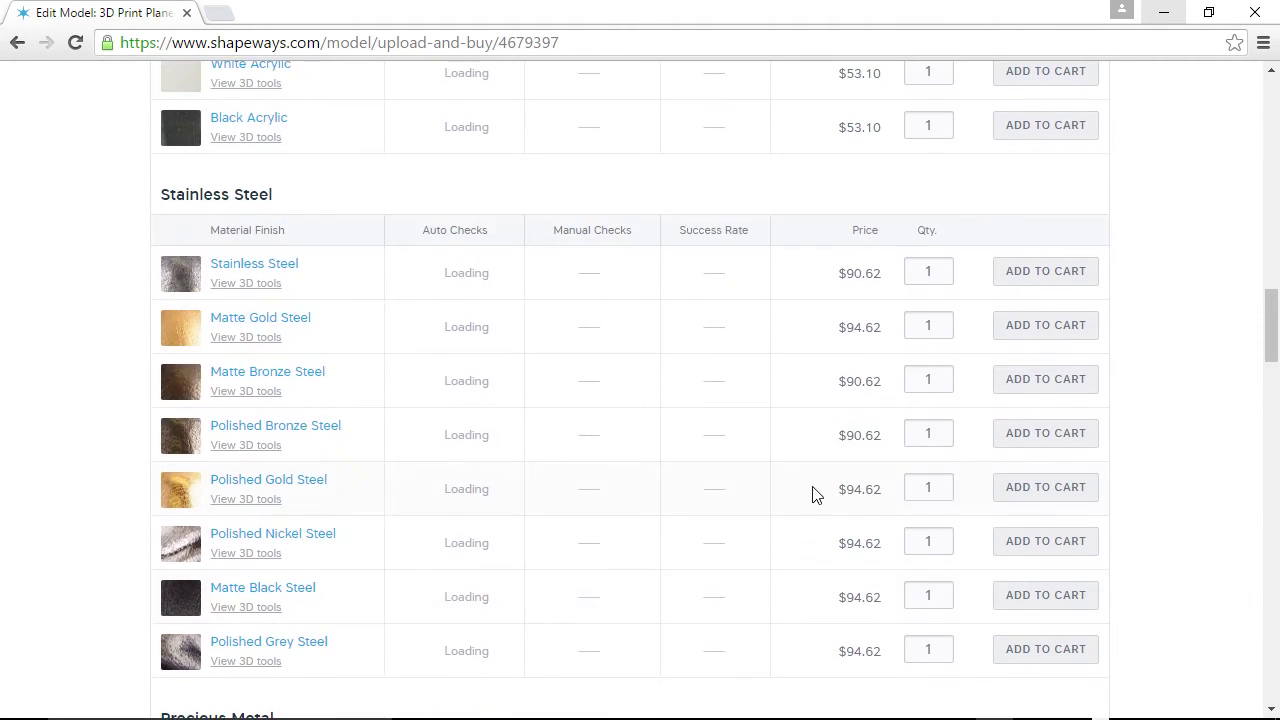
scroll(814, 494, down, 4)
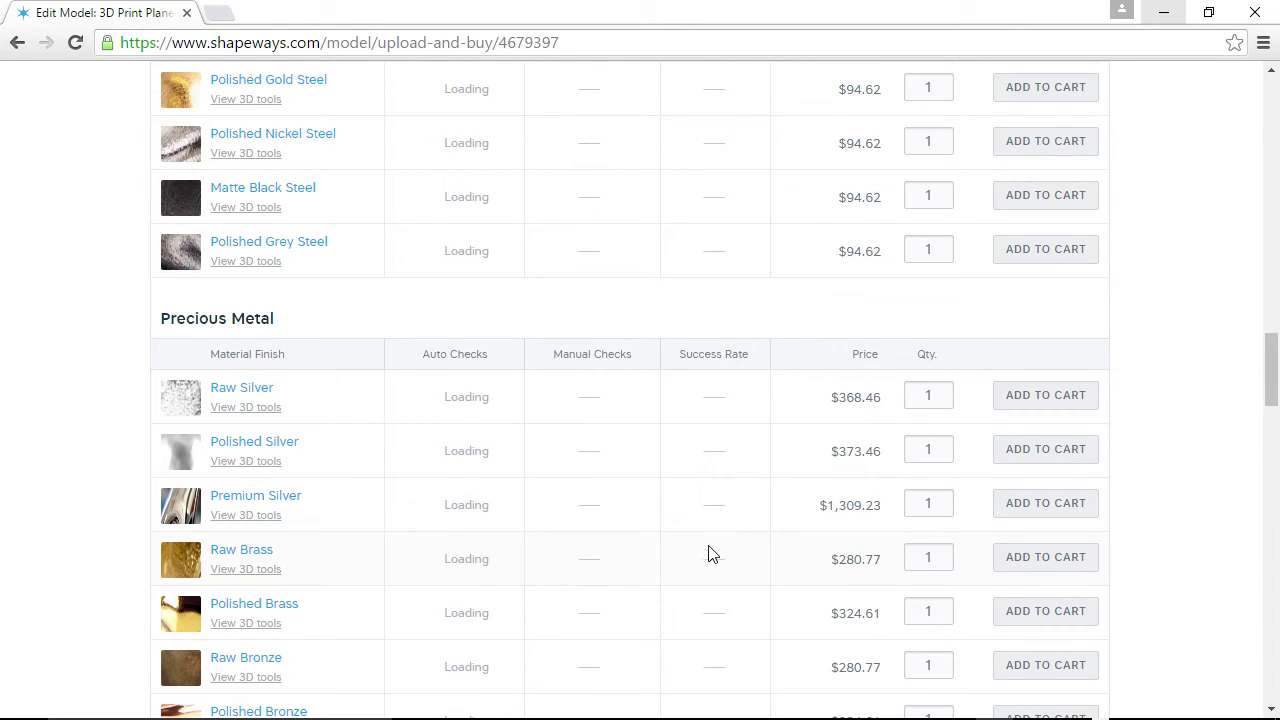
scroll(709, 551, down, 1)
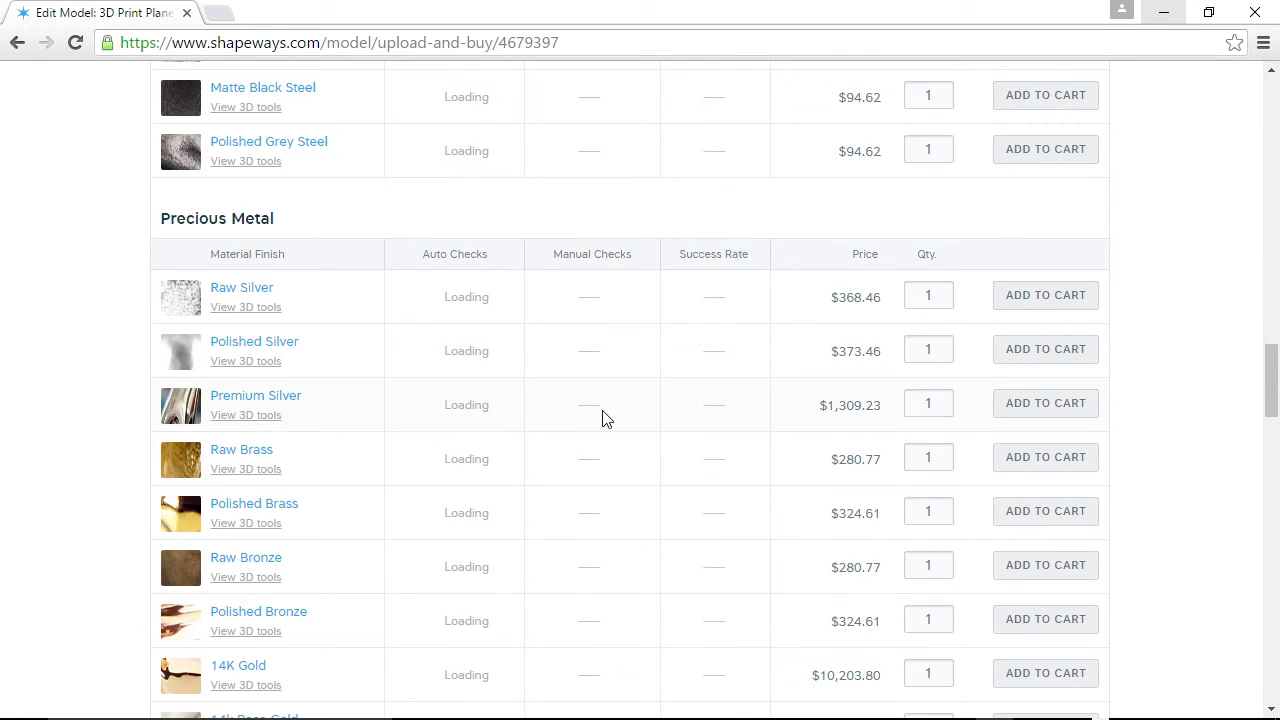
scroll(605, 418, up, 4)
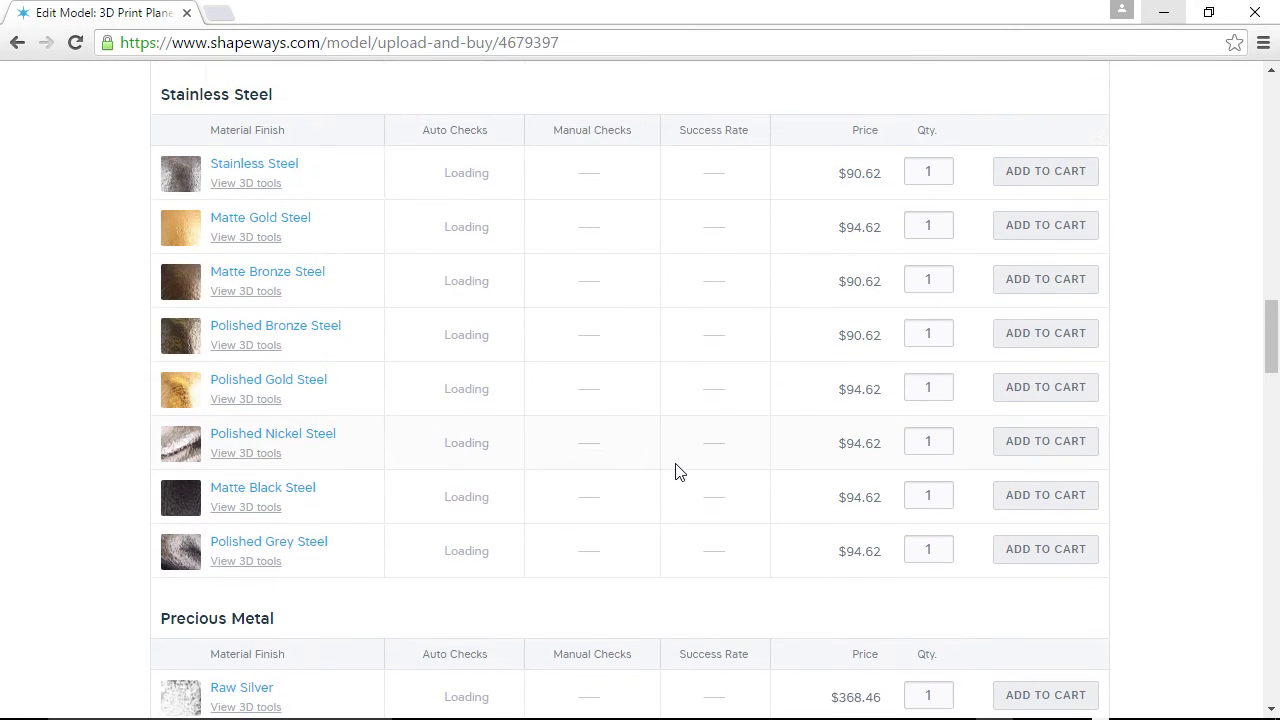
scroll(670, 489, up, 3)
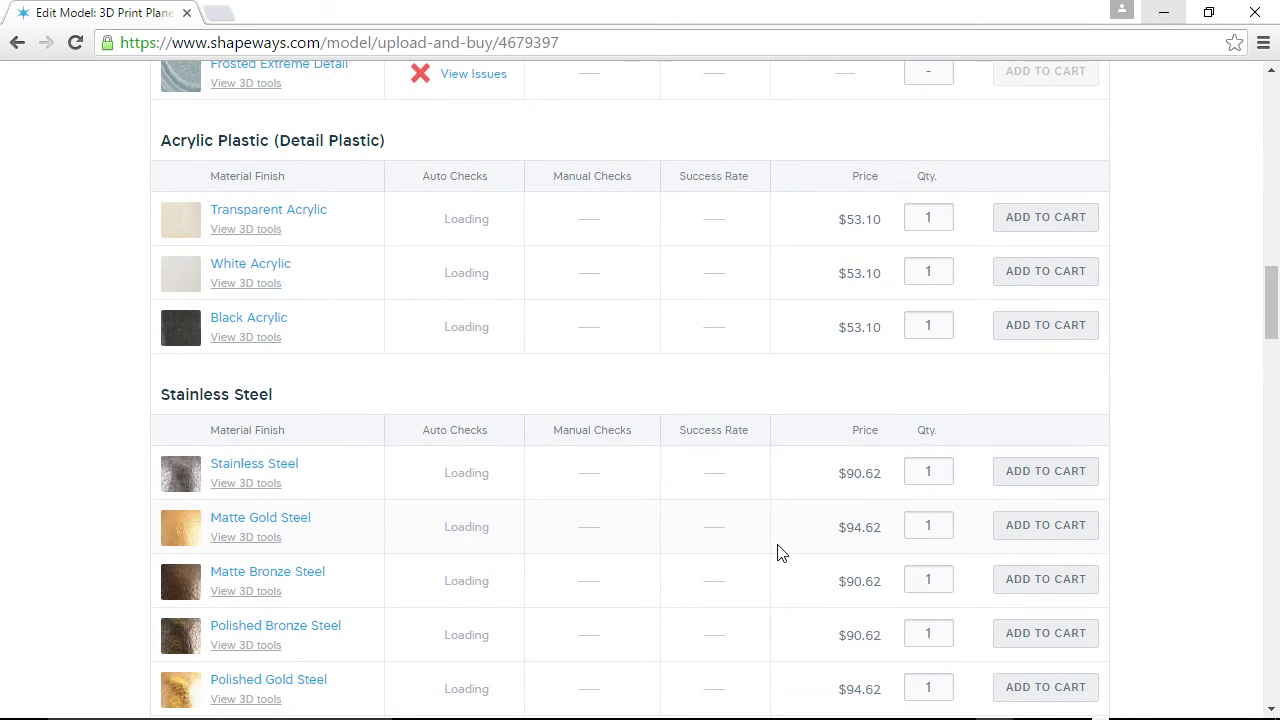
scroll(760, 535, up, 10)
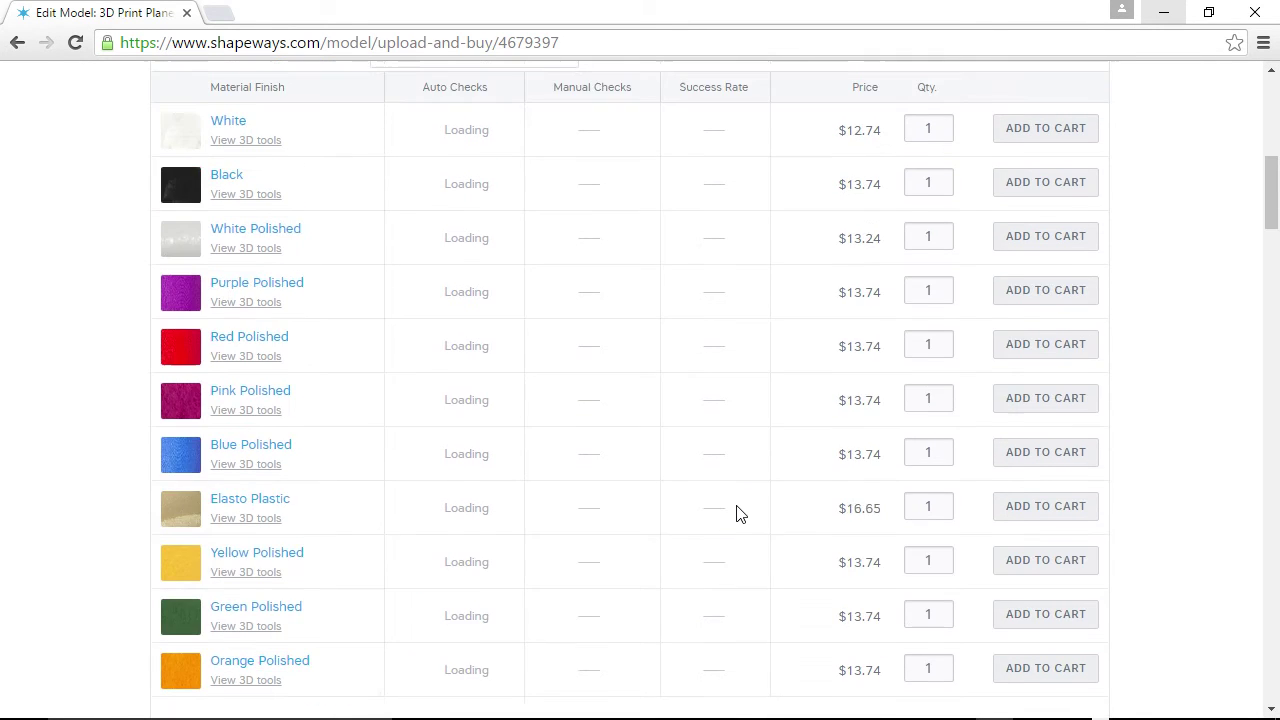
Step: Open the 3D tools for the White Strong & Flexible finish and review the material overview and plane preview
scroll(736, 516, up, 4)
scroll(575, 555, down, 2)
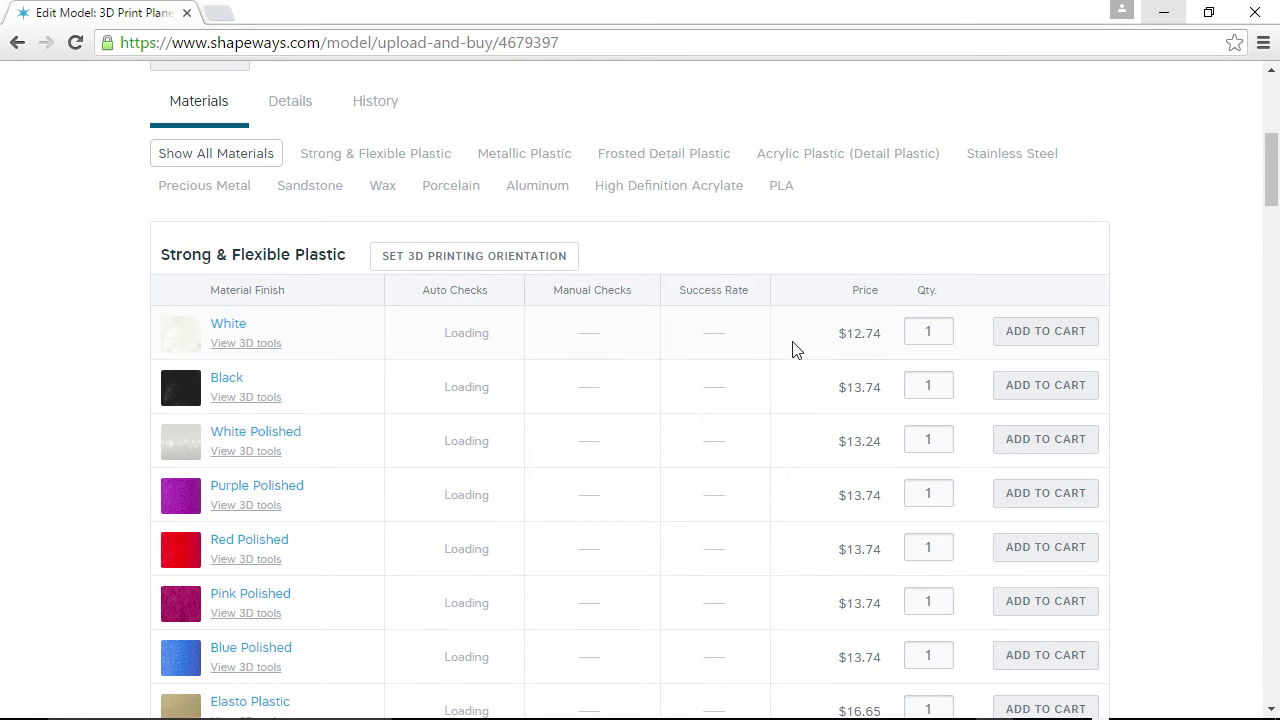
click(249, 354)
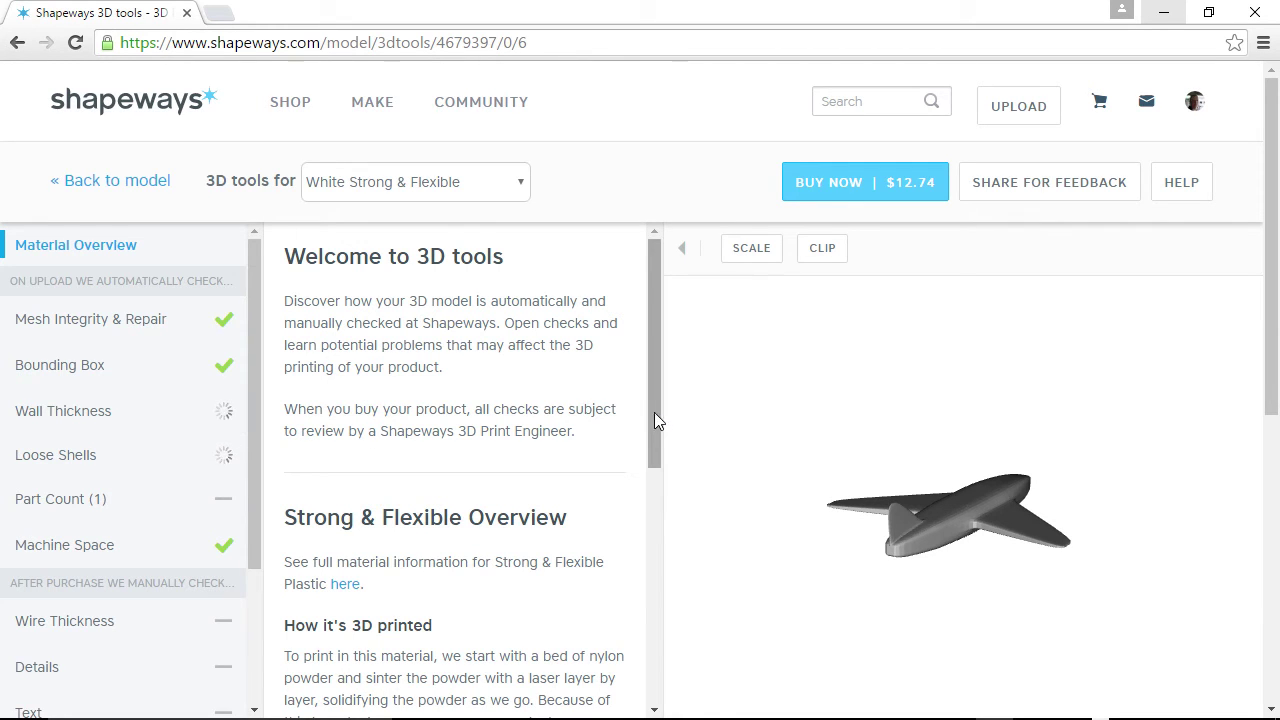
mouse_move(656, 416)
mouse_down()
mouse_move(651, 451)
mouse_move(648, 406)
mouse_up()
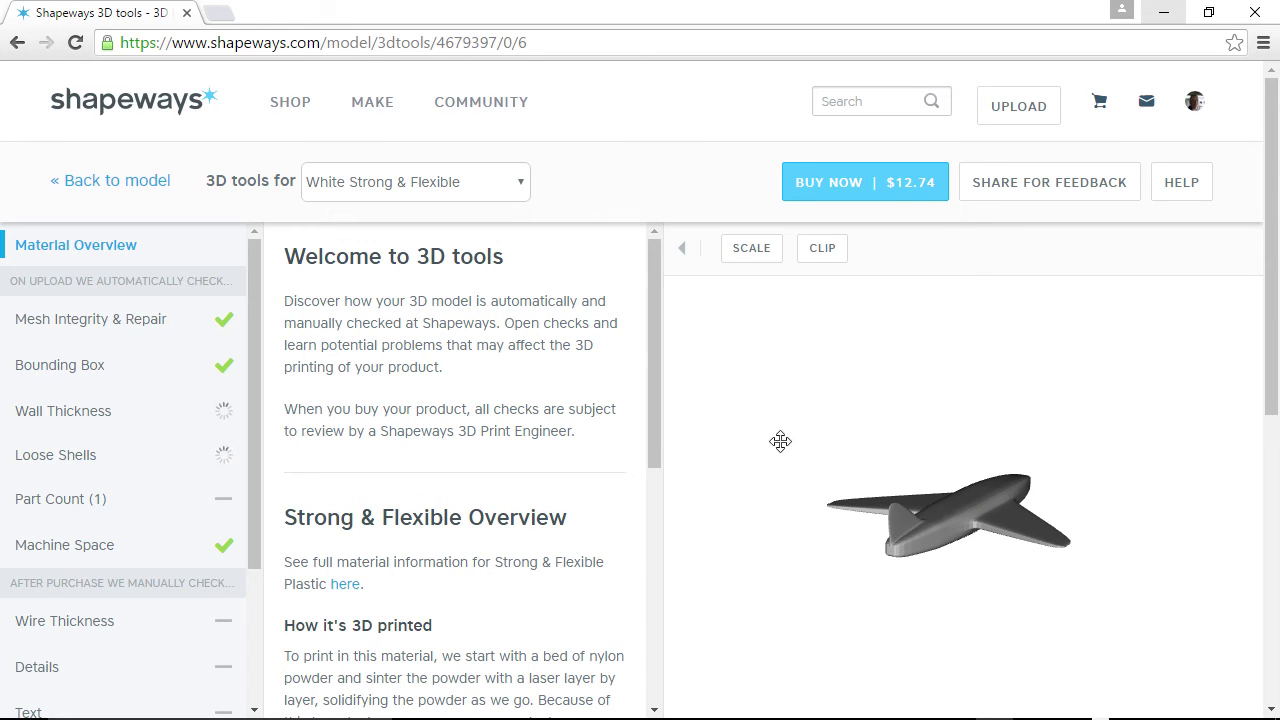
drag(651, 434, 656, 479)
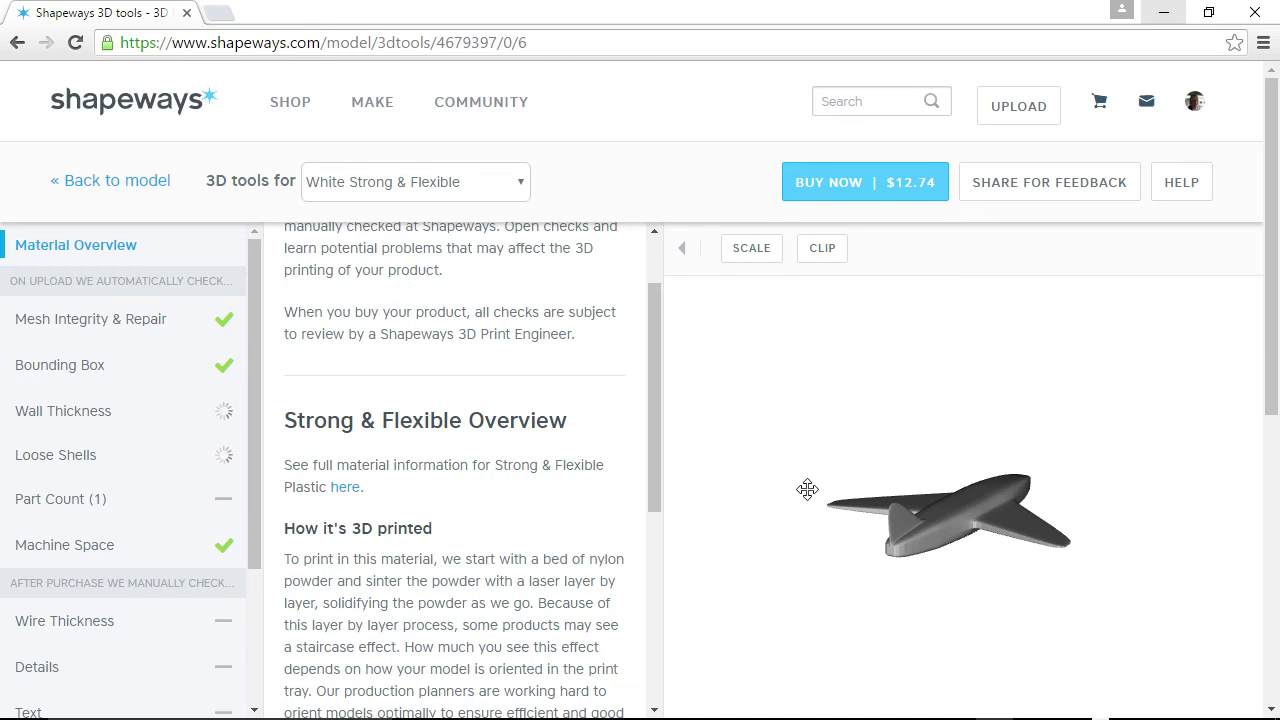
drag(806, 491, 834, 499)
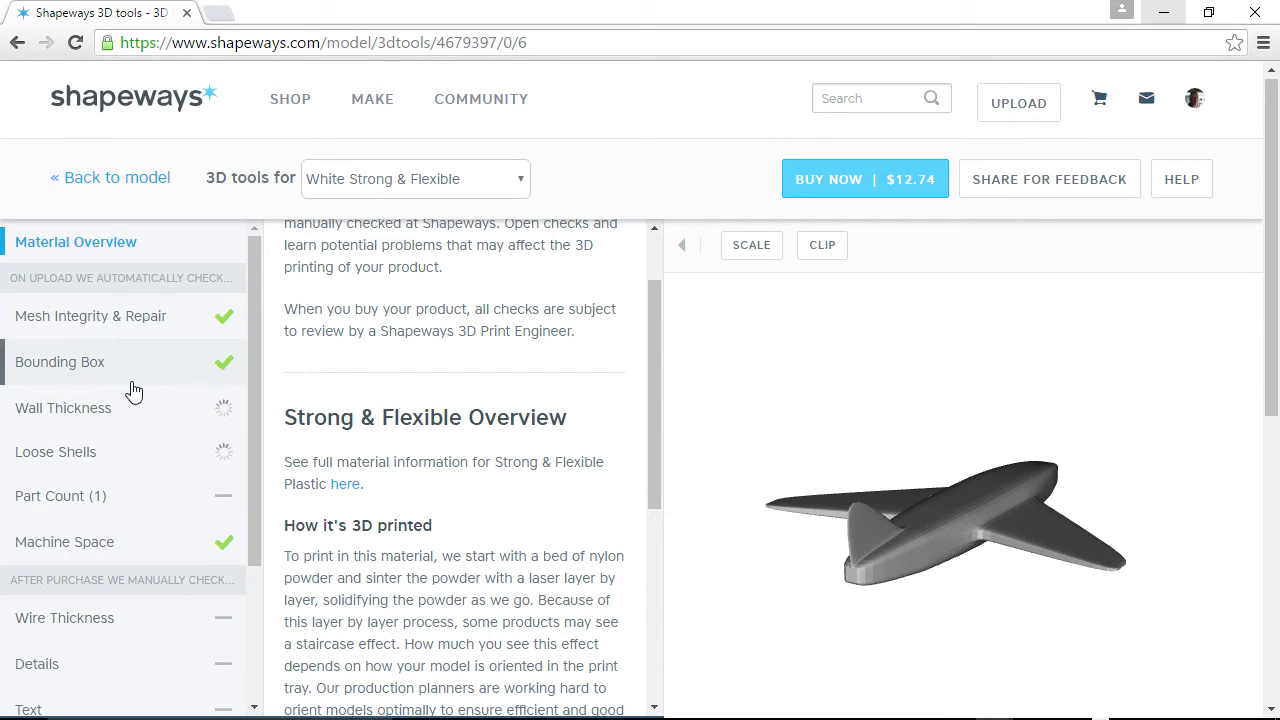
Step: Read the wall thickness guidelines for White Strong & Flexible, covering supported and unsupported walls
click(63, 412)
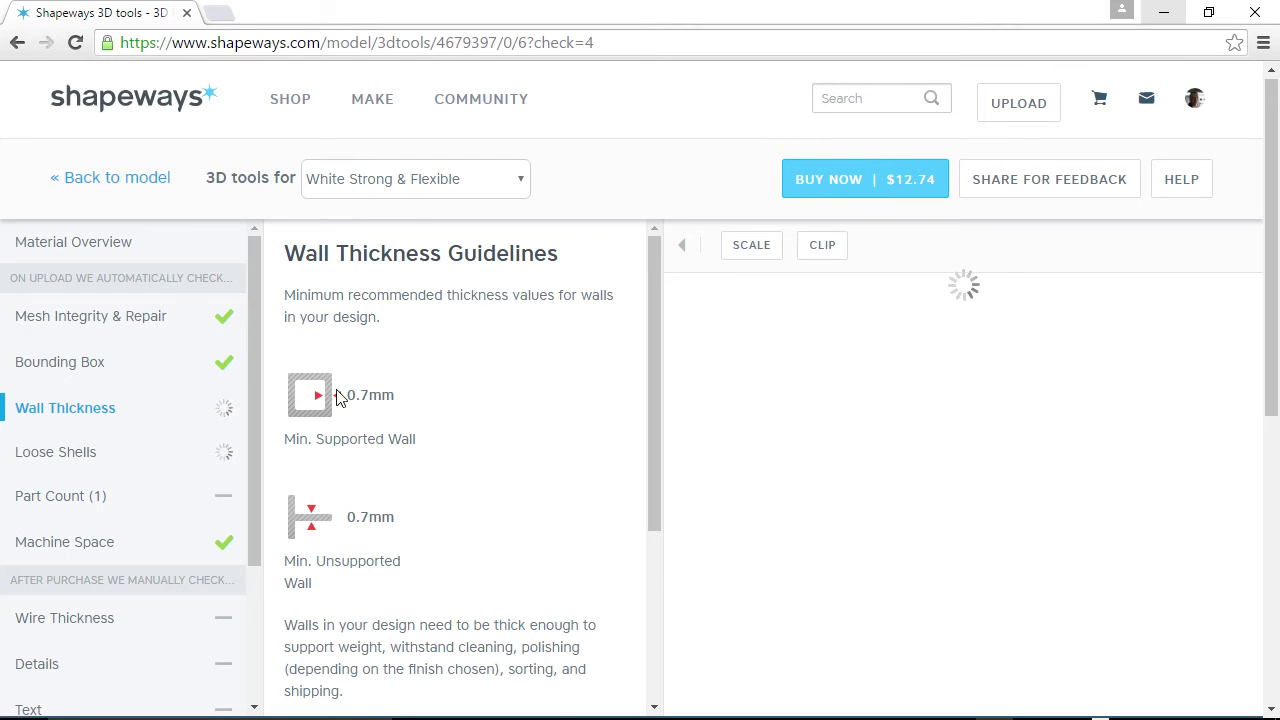
scroll(520, 423, down, 2)
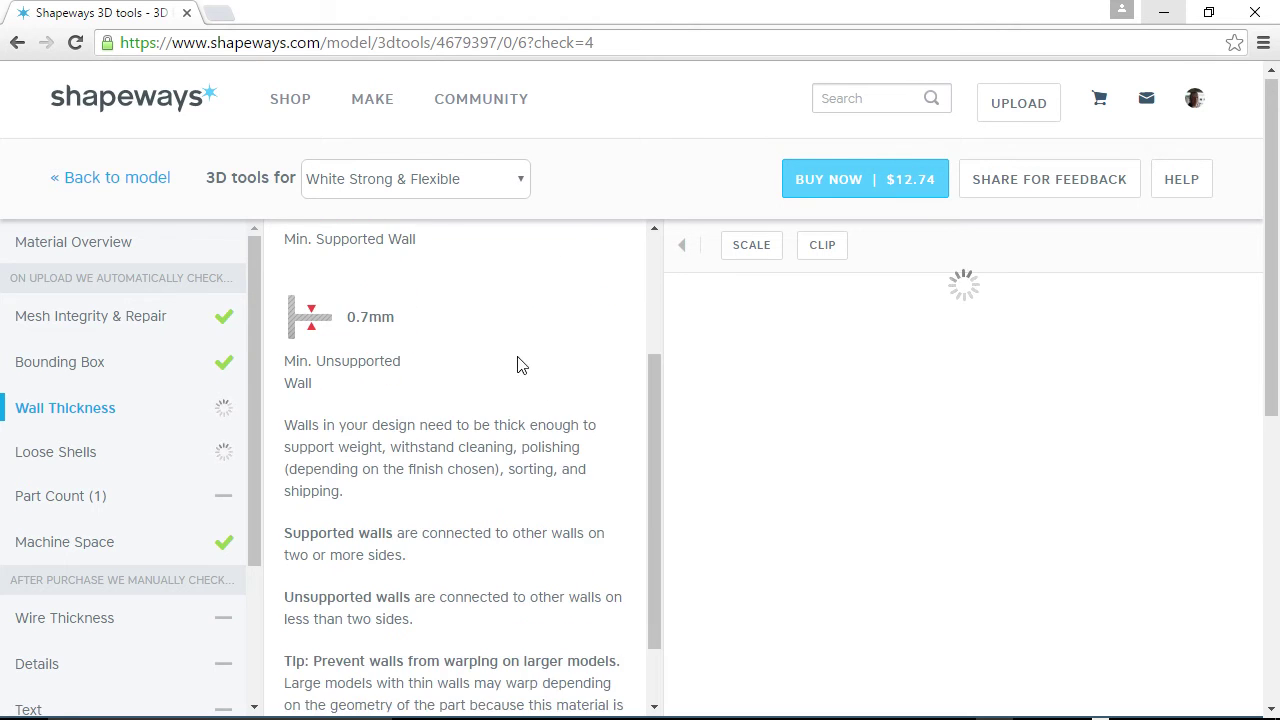
scroll(334, 356, up, 2)
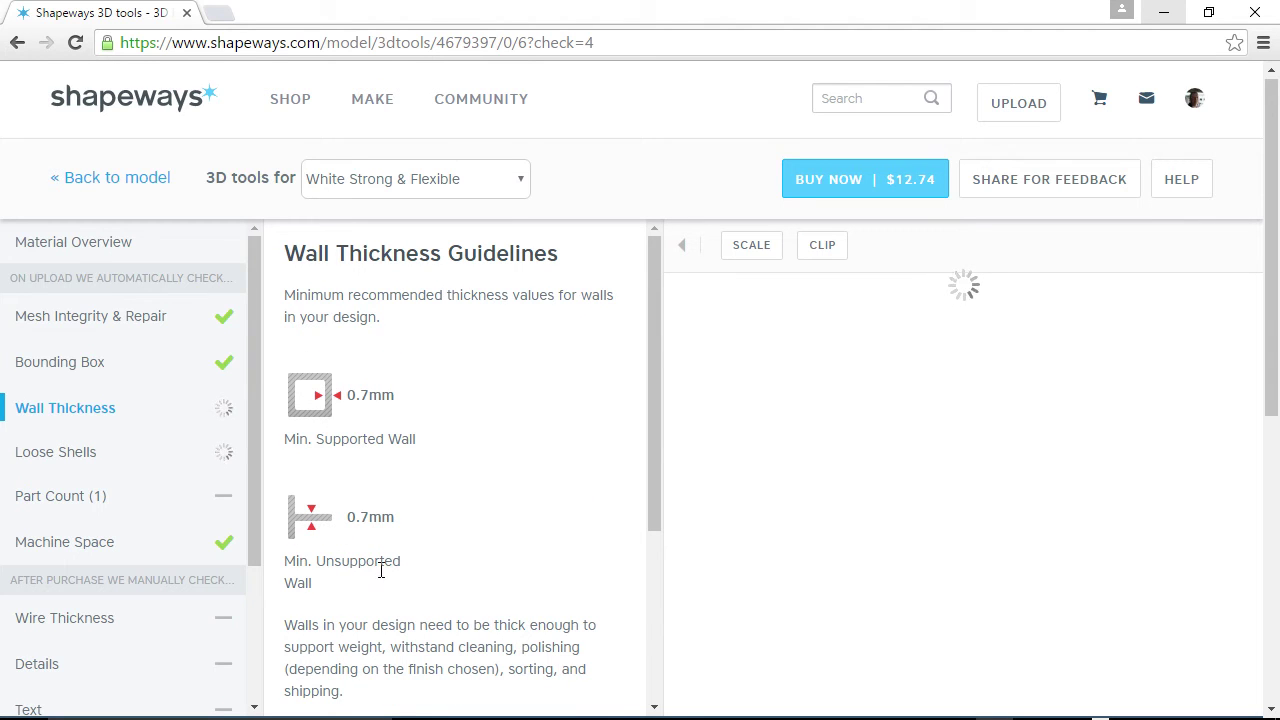
scroll(469, 552, down, 1)
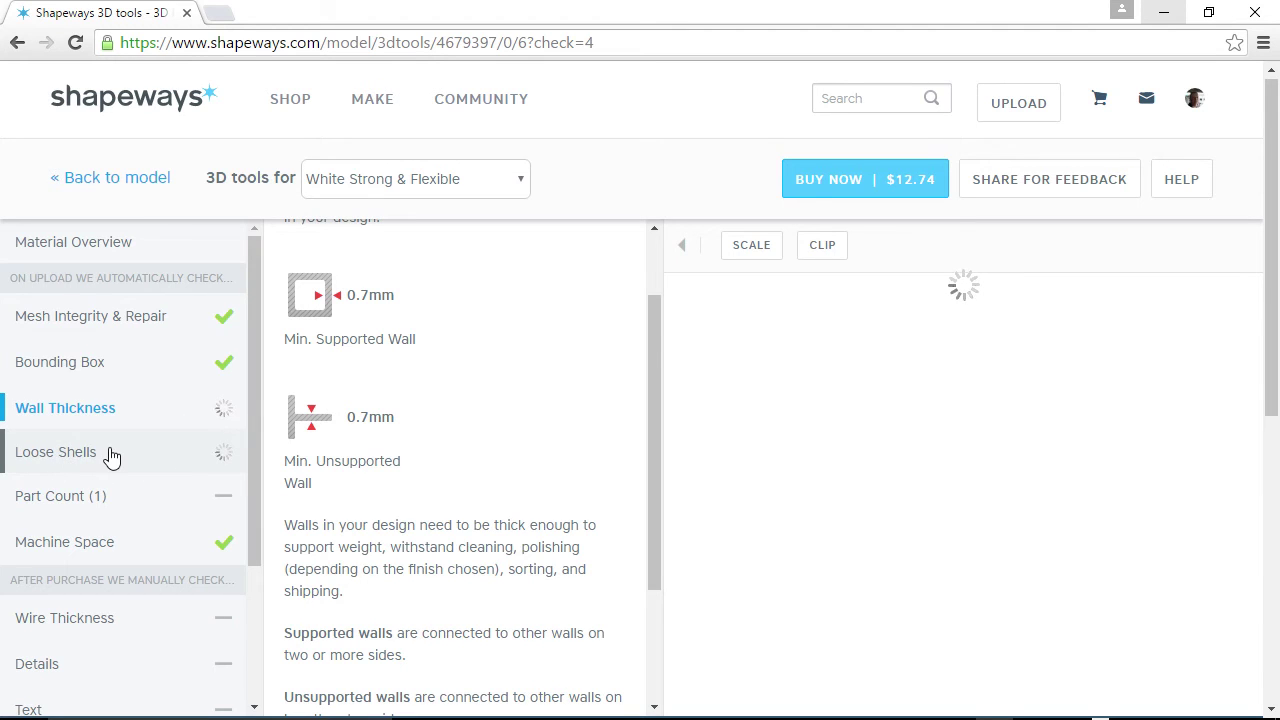
Step: Check the machine space visualization of the plane and open the bounding box guidelines
click(85, 546)
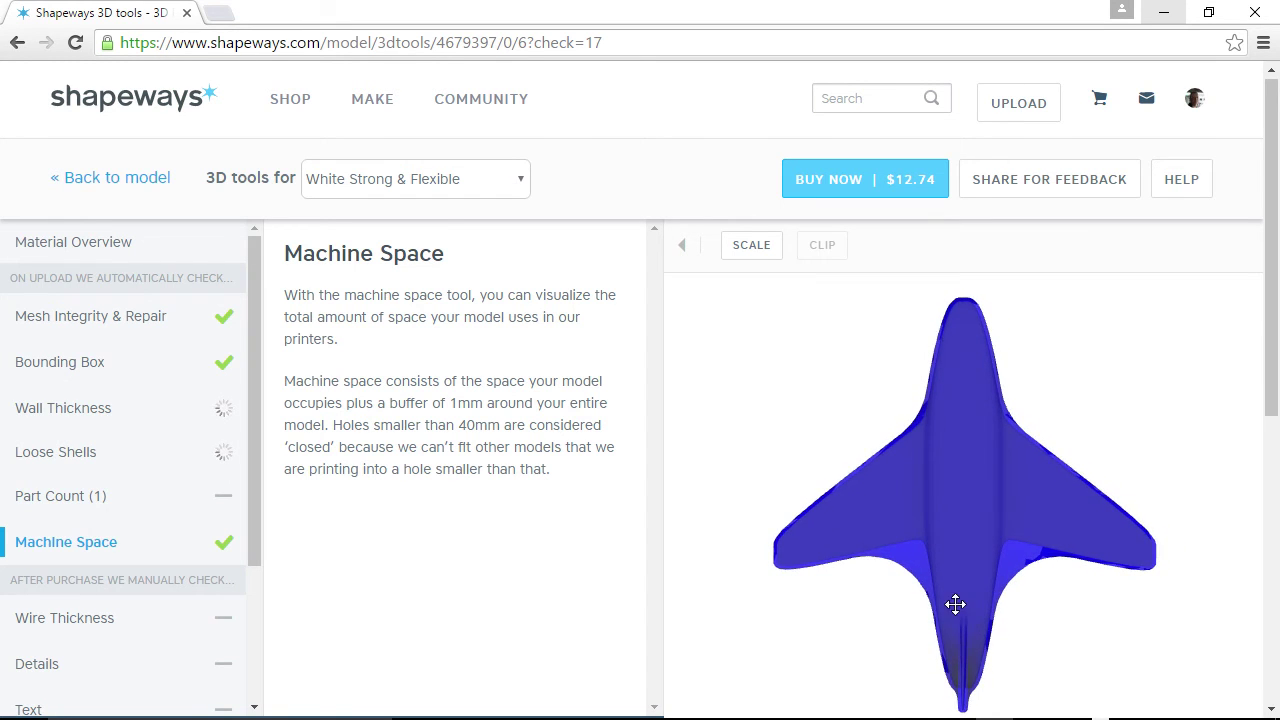
drag(957, 603, 986, 550)
click(88, 364)
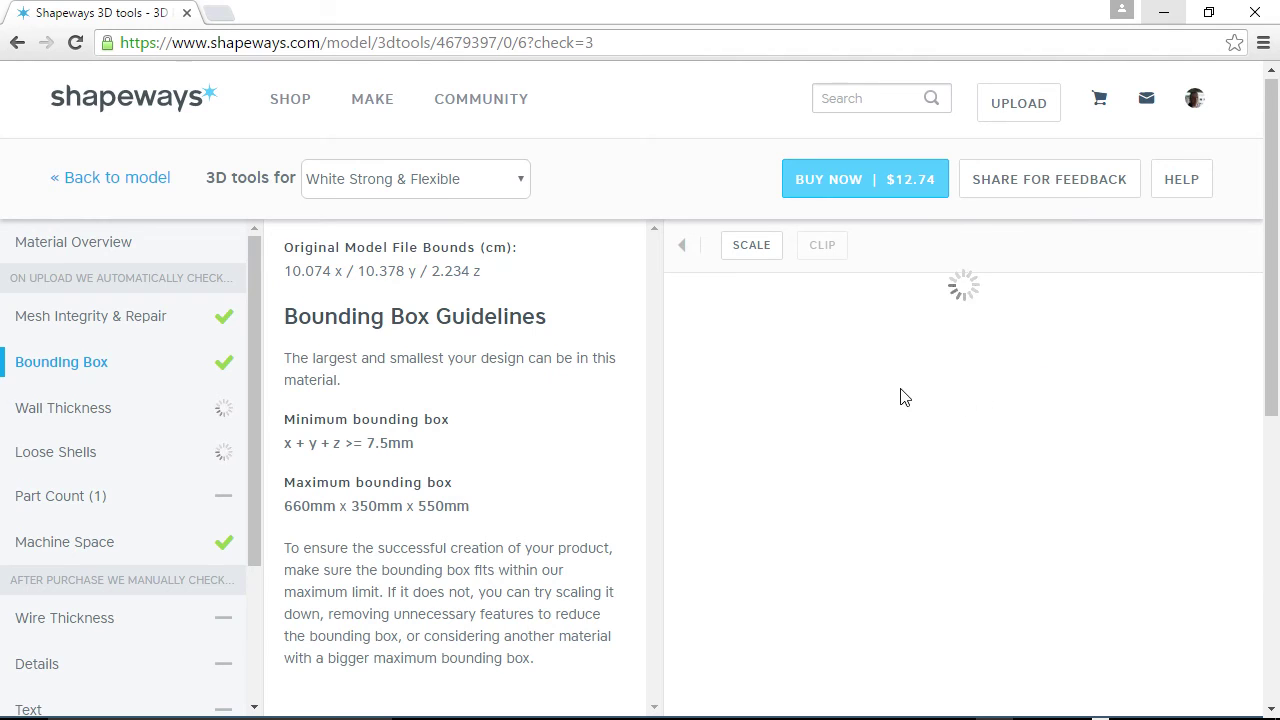
Step: Review the full list of automatic upload checks and manual after-purchase checks for the plane
scroll(180, 517, down, 2)
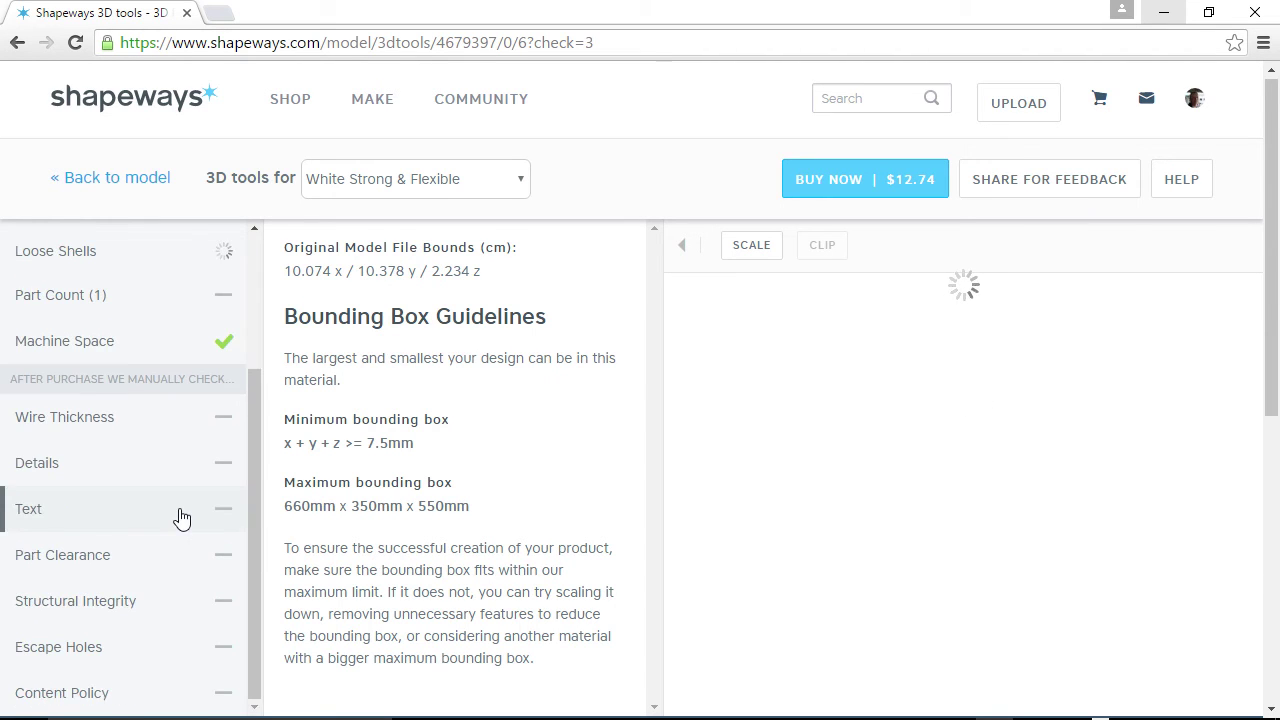
scroll(197, 416, up, 2)
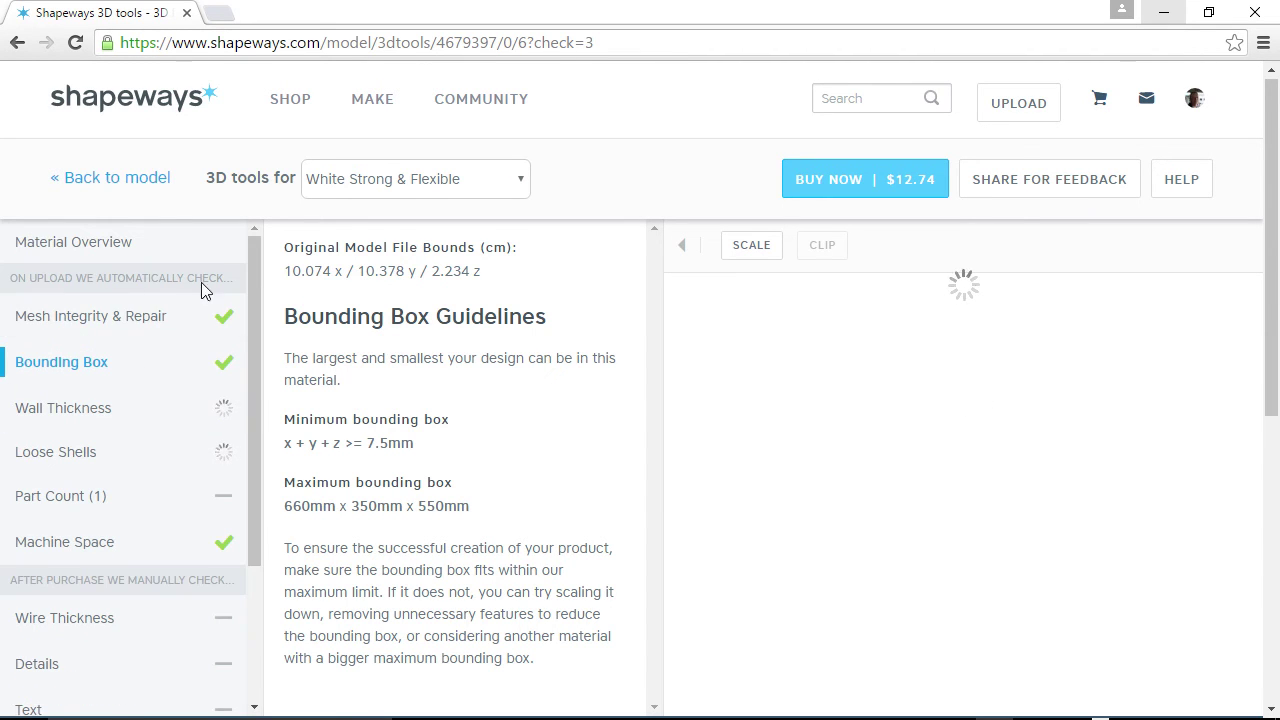
scroll(210, 493, down, 2)
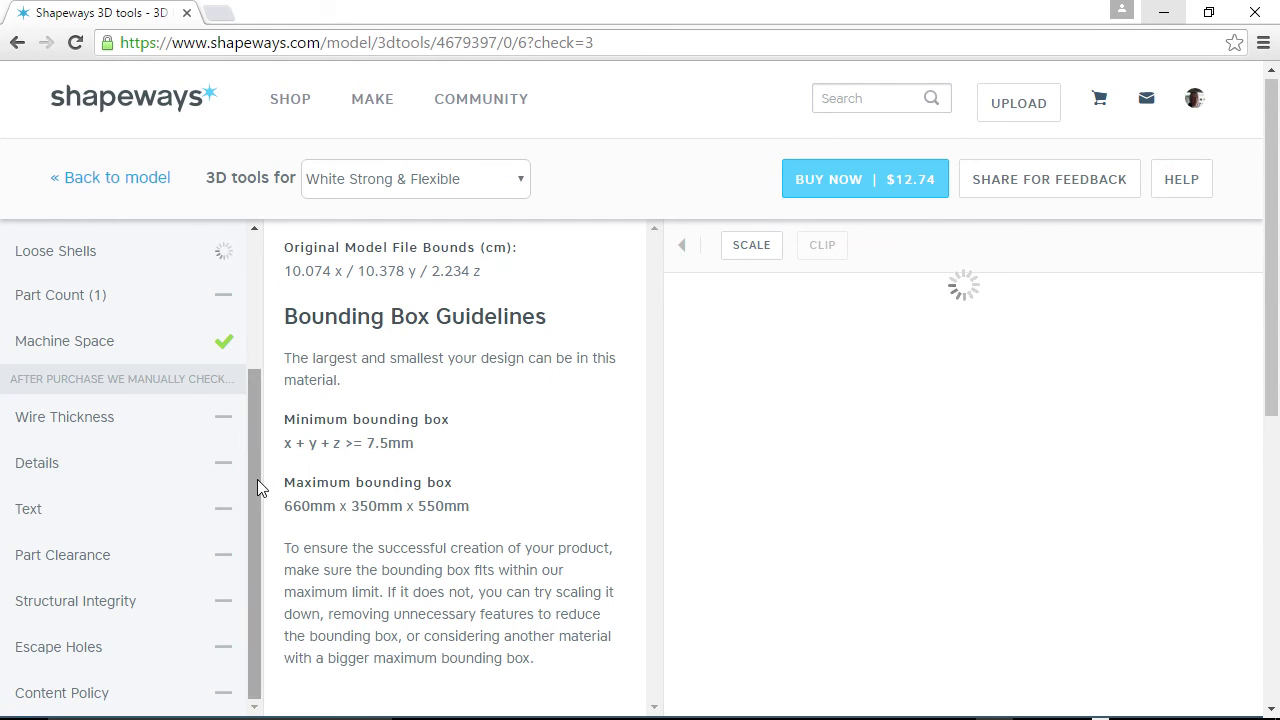
drag(255, 498, 254, 343)
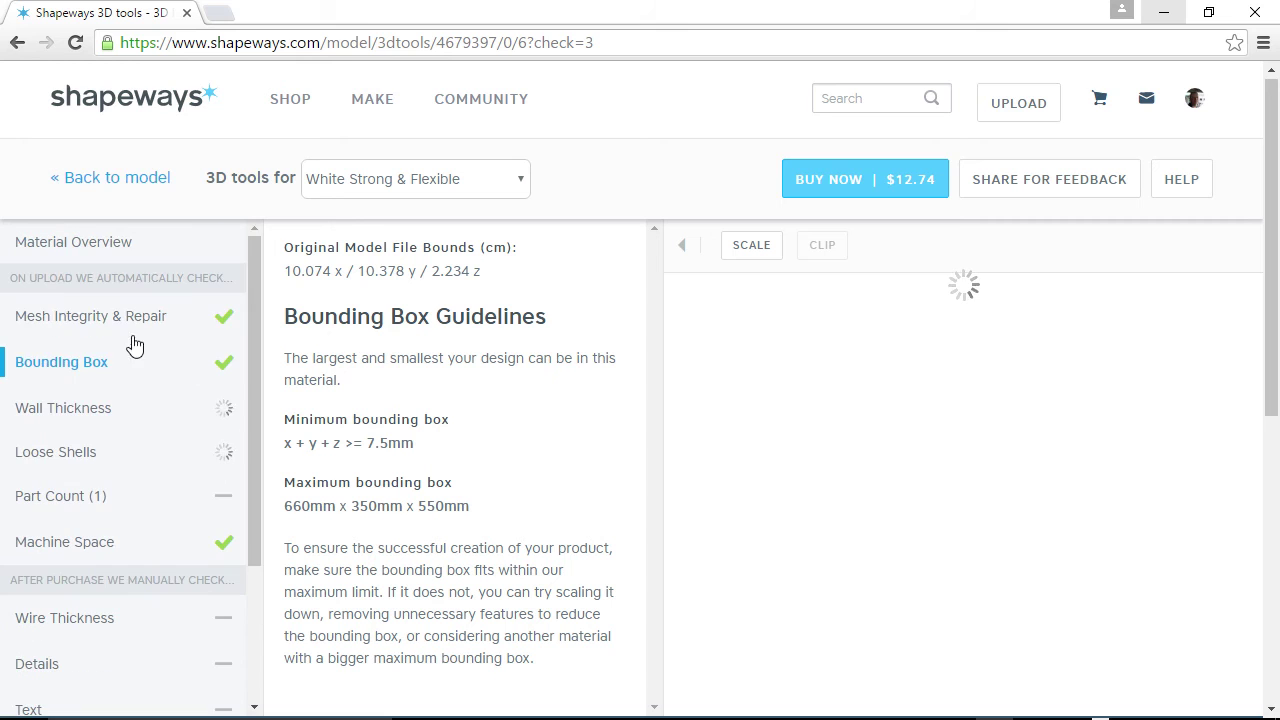
scroll(240, 425, down, 2)
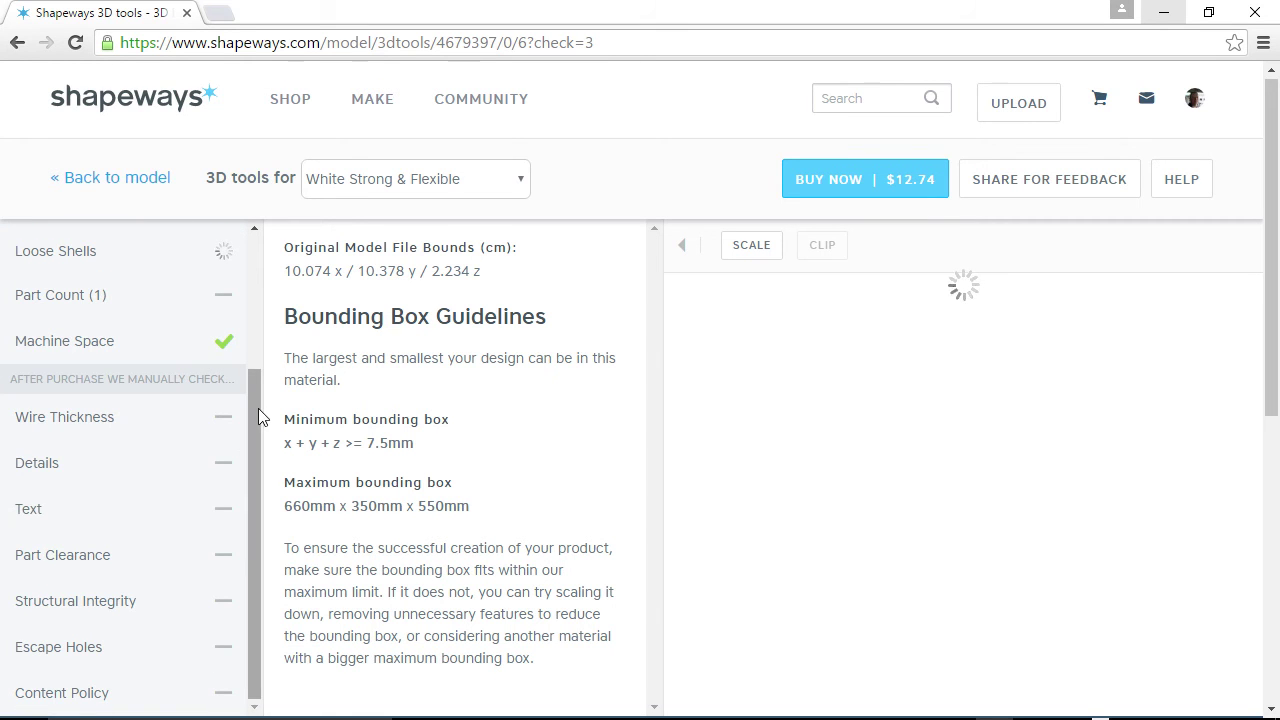
drag(256, 428, 254, 281)
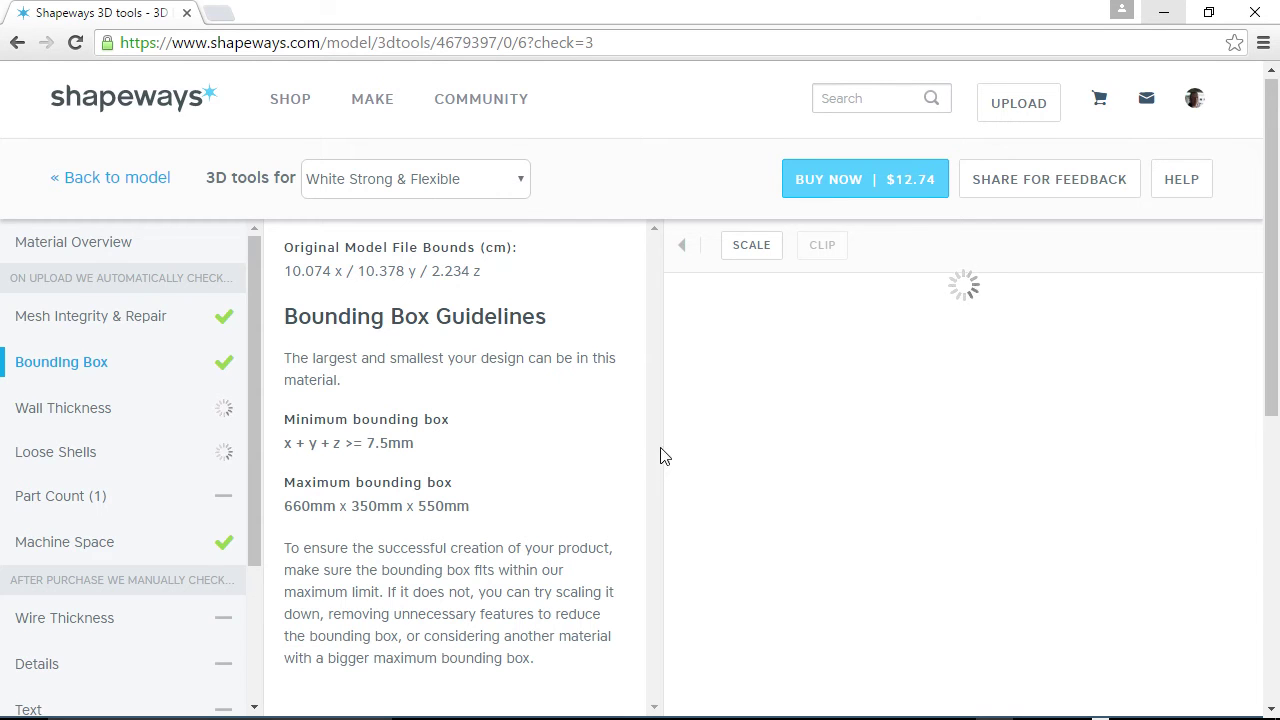
drag(253, 484, 252, 456)
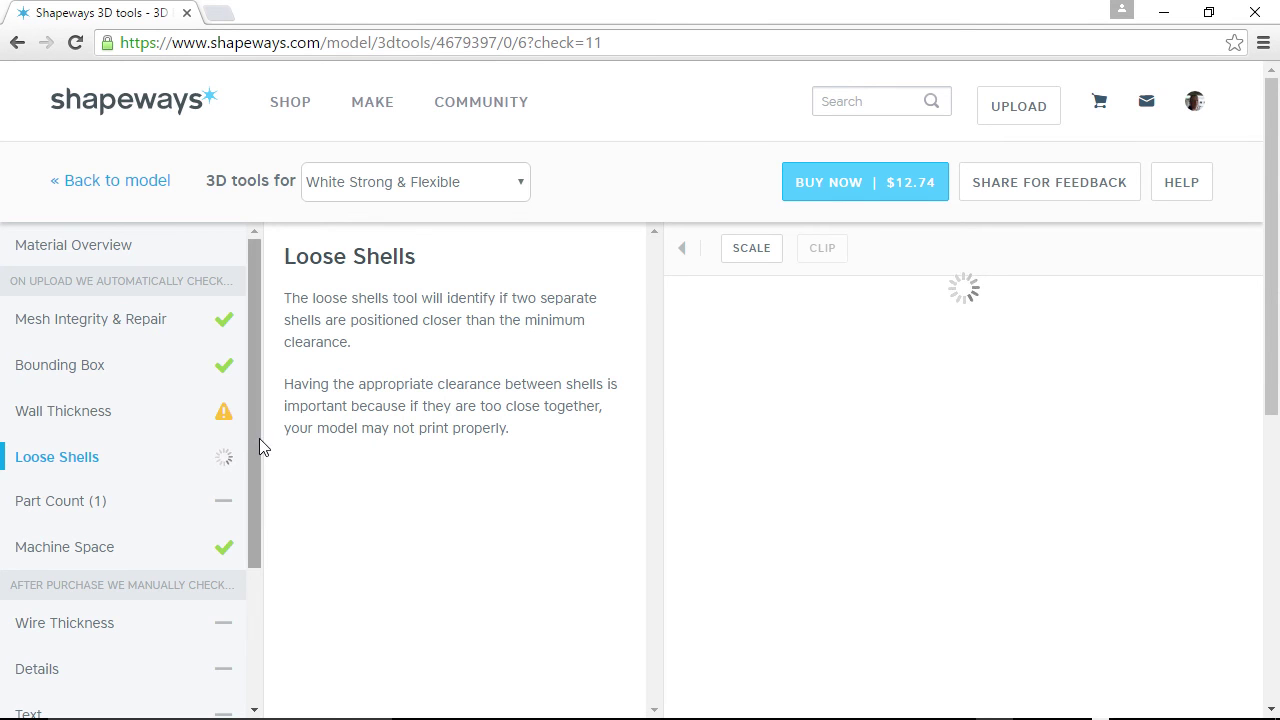
Step: Open the wall thickness check results and inspect the plane from several angles for suspect thin areas
click(86, 418)
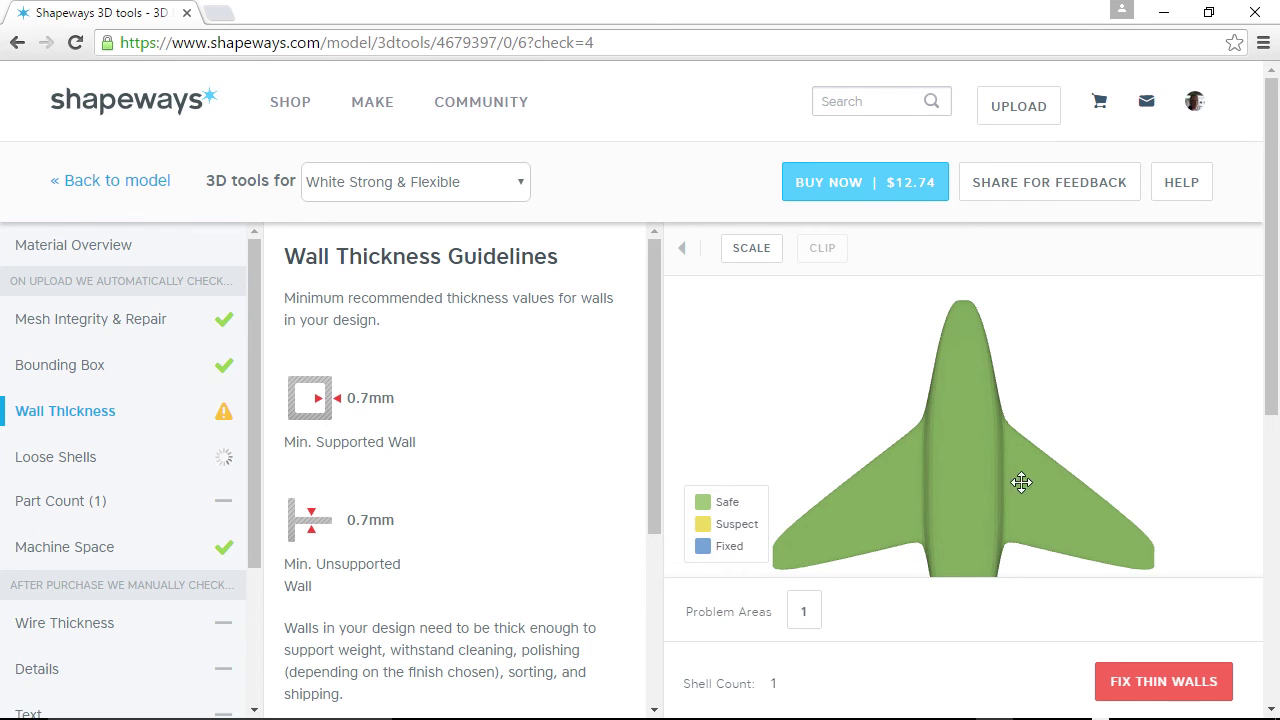
drag(971, 477, 940, 351)
drag(892, 492, 1069, 550)
scroll(1069, 550, up, 6)
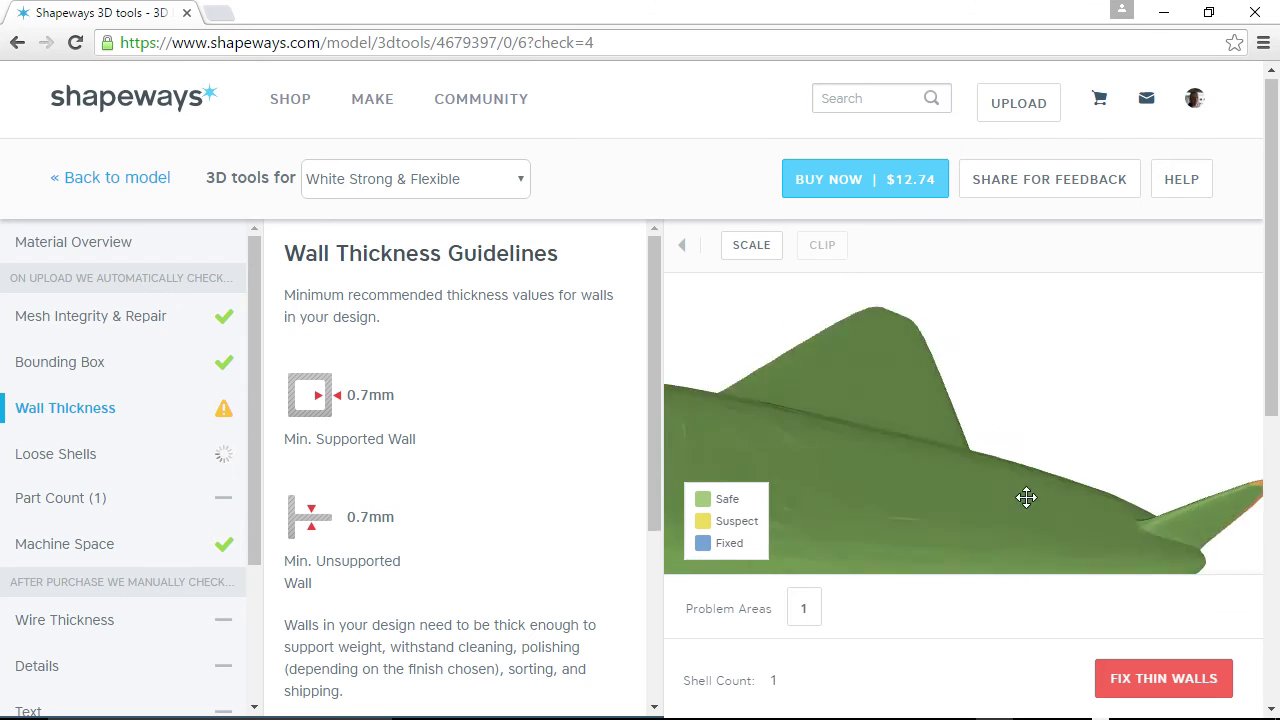
scroll(1026, 497, down, 8)
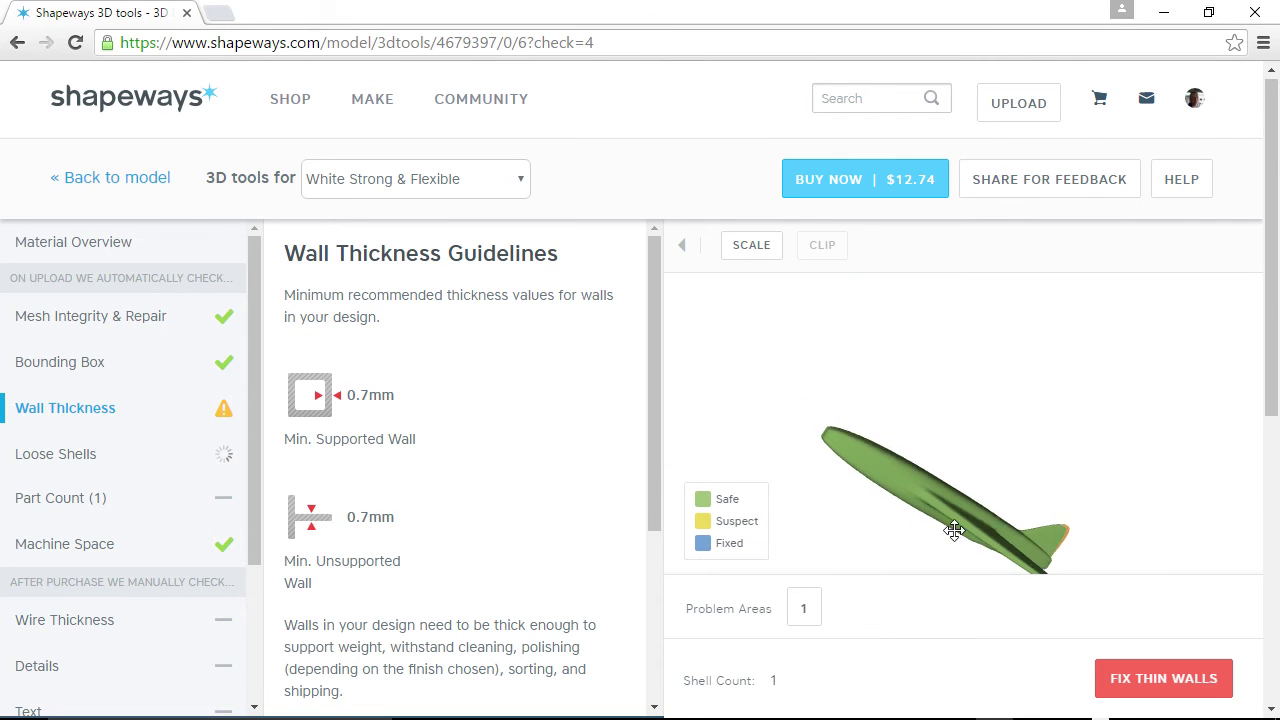
mouse_move(954, 530)
mouse_down()
mouse_move(974, 466)
mouse_move(972, 524)
mouse_up()
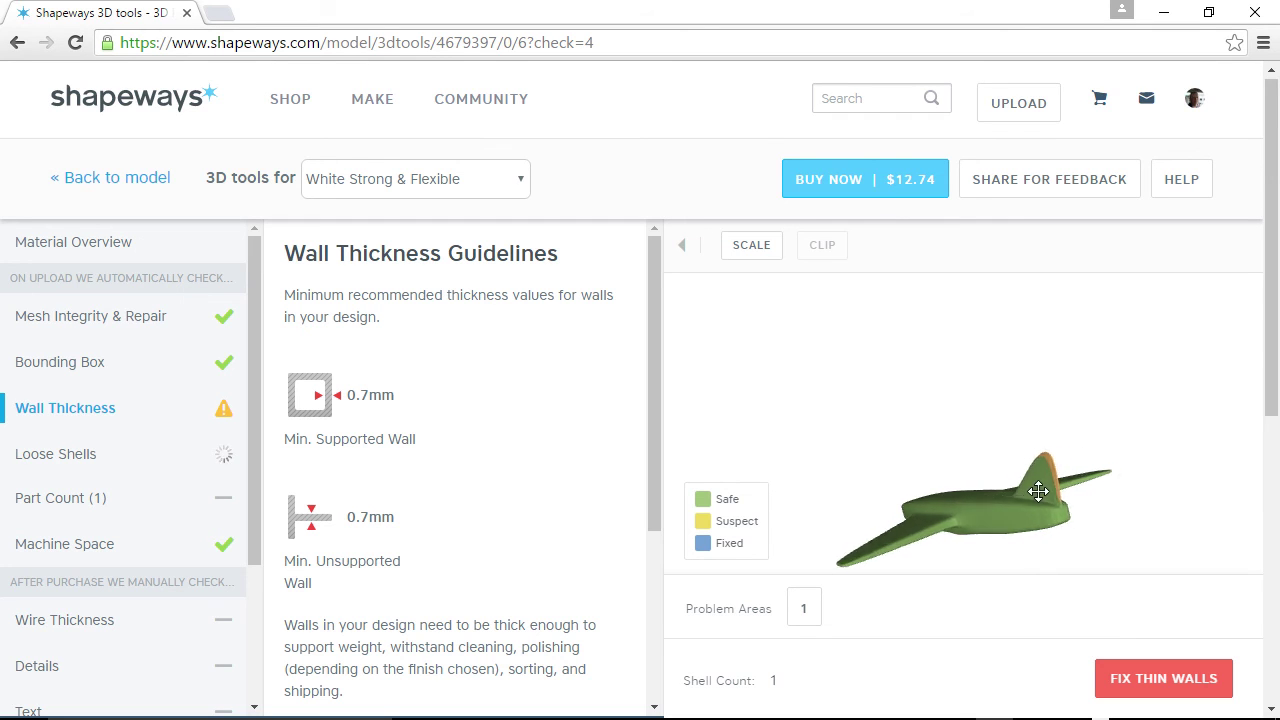
mouse_move(1014, 491)
mouse_down()
mouse_move(1114, 509)
mouse_move(1075, 503)
mouse_move(1049, 449)
mouse_move(992, 478)
mouse_move(914, 491)
mouse_move(951, 509)
mouse_move(875, 516)
mouse_move(1034, 509)
mouse_move(1000, 523)
mouse_move(1020, 531)
mouse_move(1043, 499)
mouse_move(944, 509)
mouse_move(1006, 509)
mouse_up()
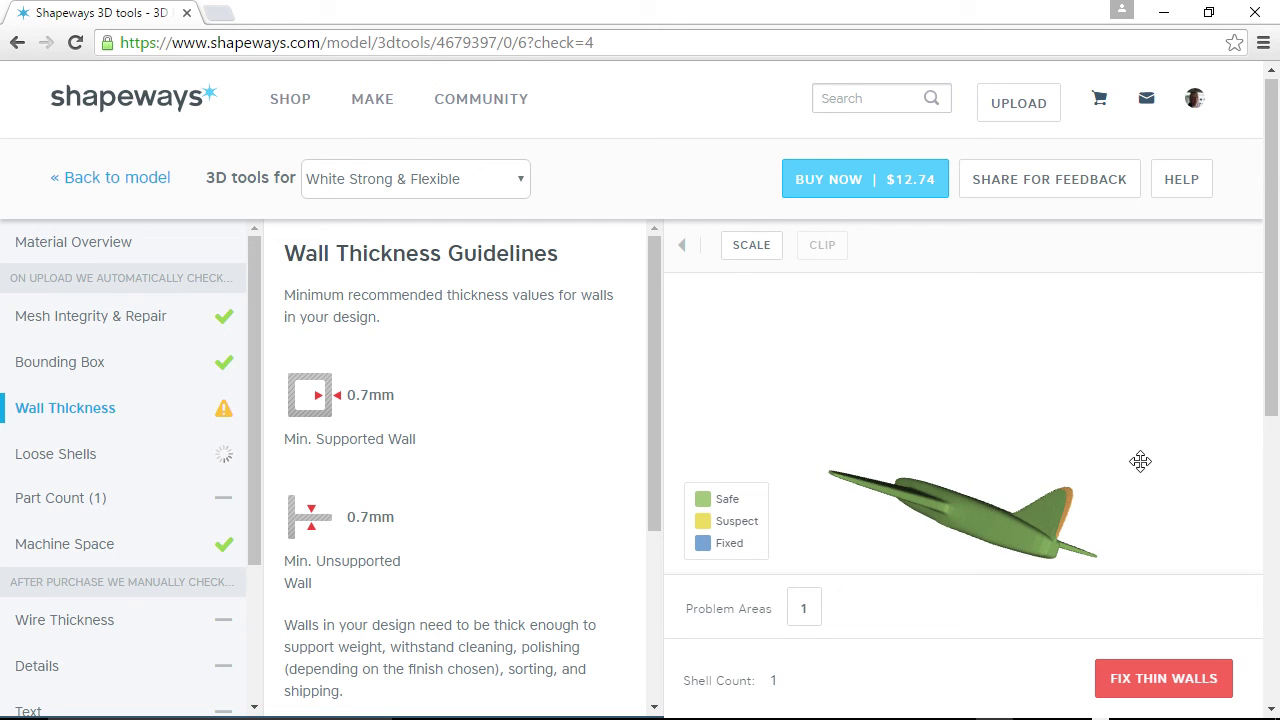
Step: Generate the thin wall fixes for the plane and return to the model page
click(1146, 676)
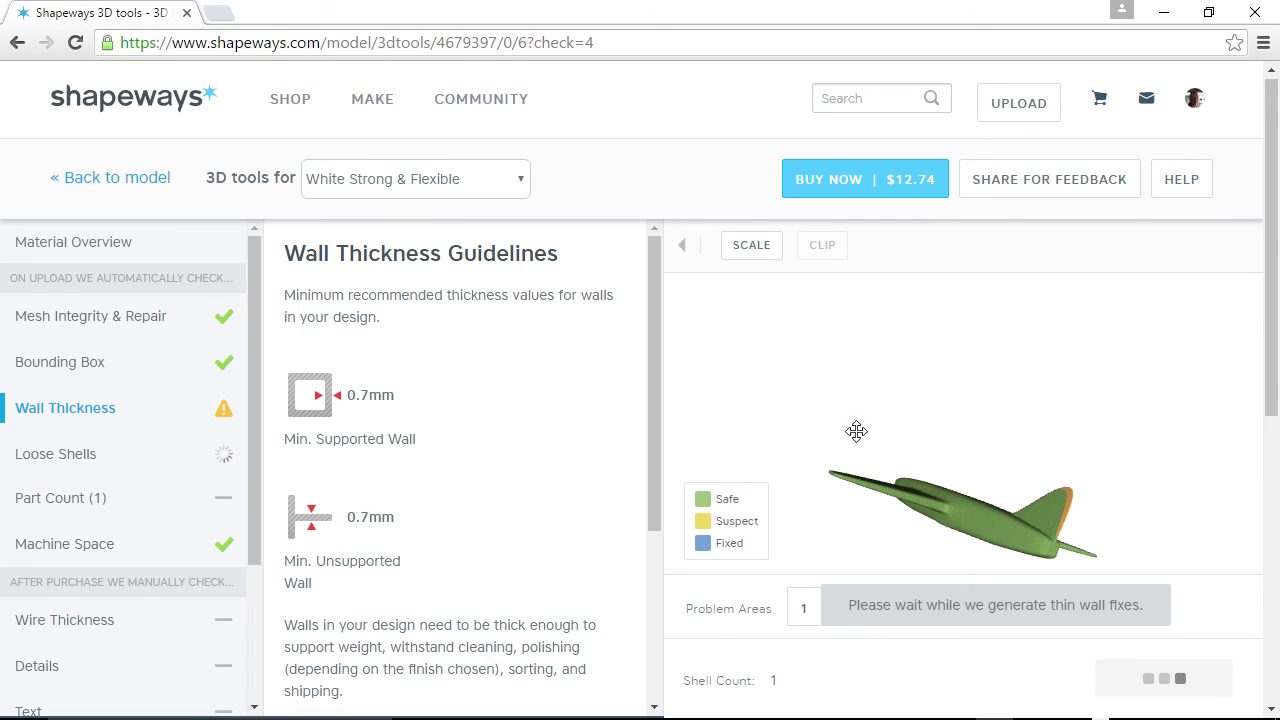
click(116, 188)
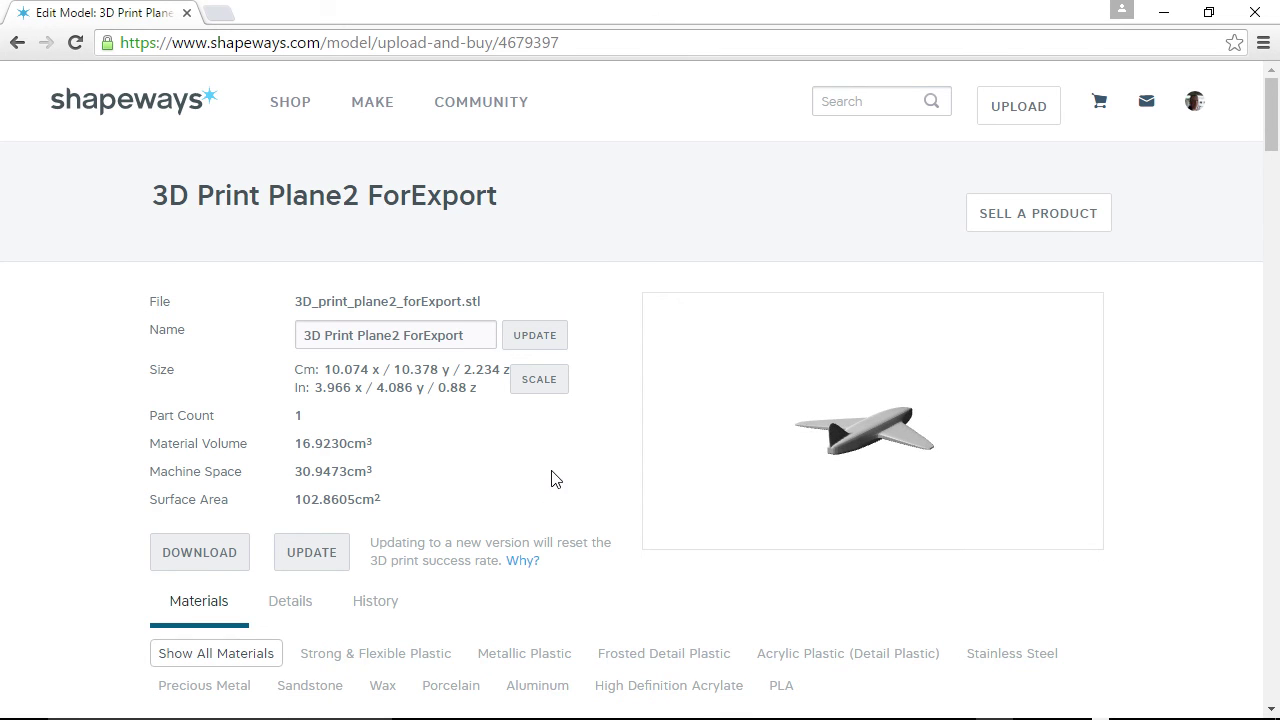
scroll(459, 456, down, 1)
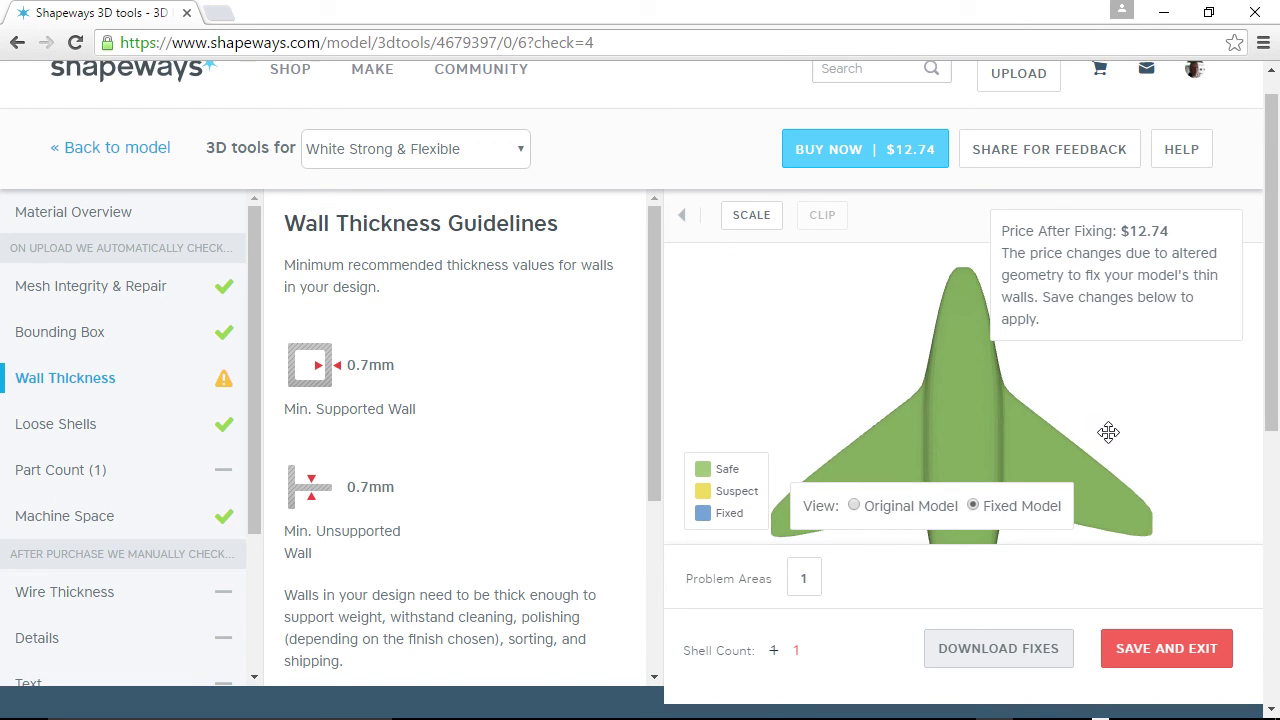
Step: Inspect the repaired tail fin edge on the fixed model and save the thin wall fixes
mouse_move(1048, 434)
mouse_down()
mouse_move(1054, 389)
mouse_move(1031, 417)
mouse_up()
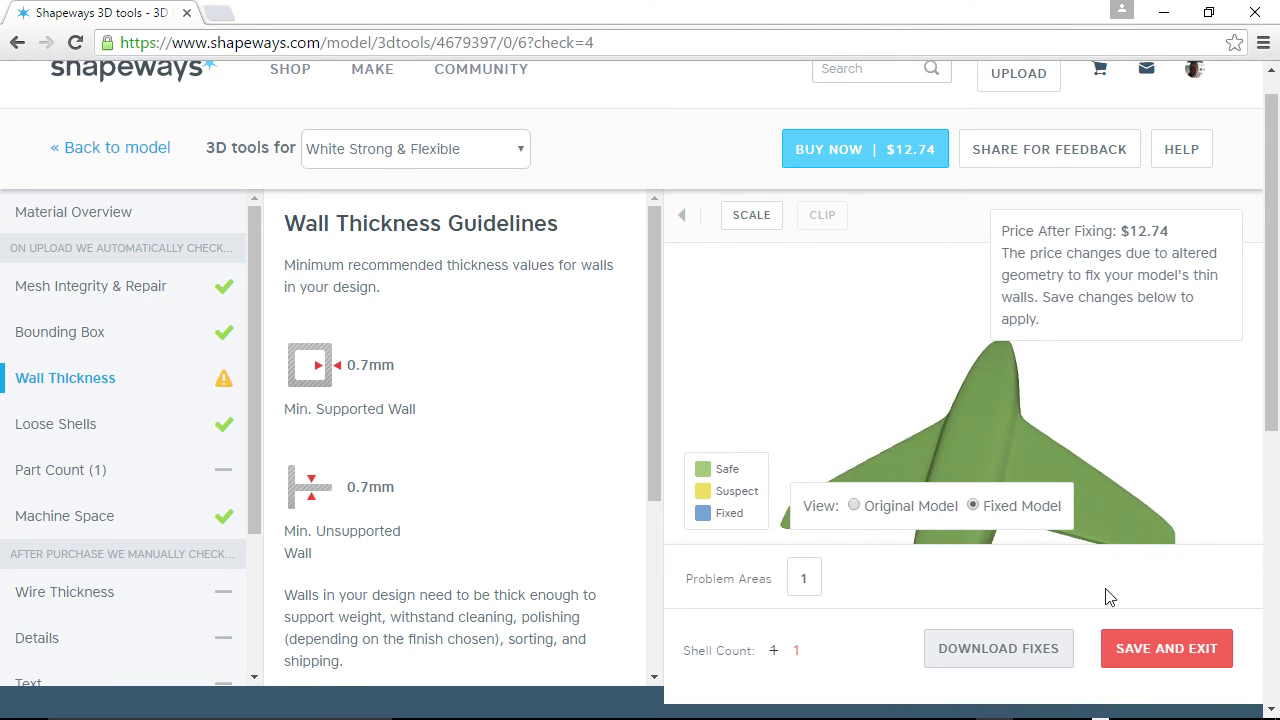
drag(1112, 436, 1109, 471)
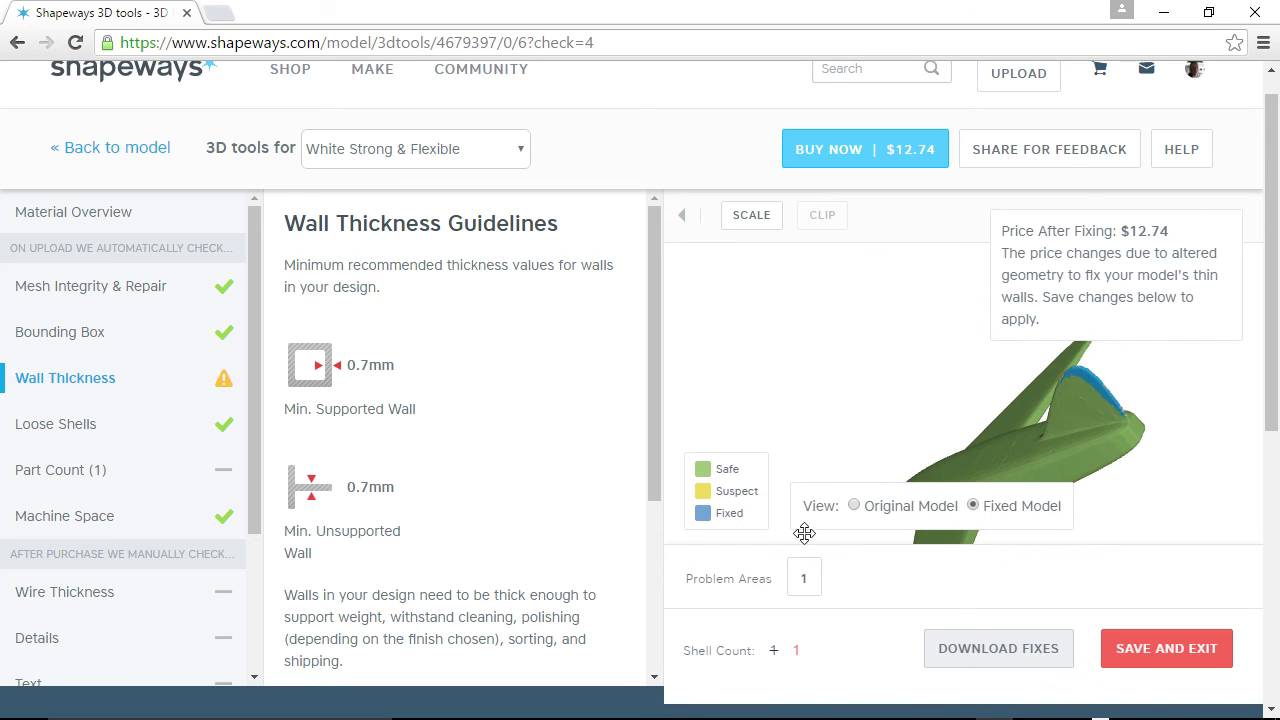
drag(1148, 422, 1110, 450)
click(1166, 645)
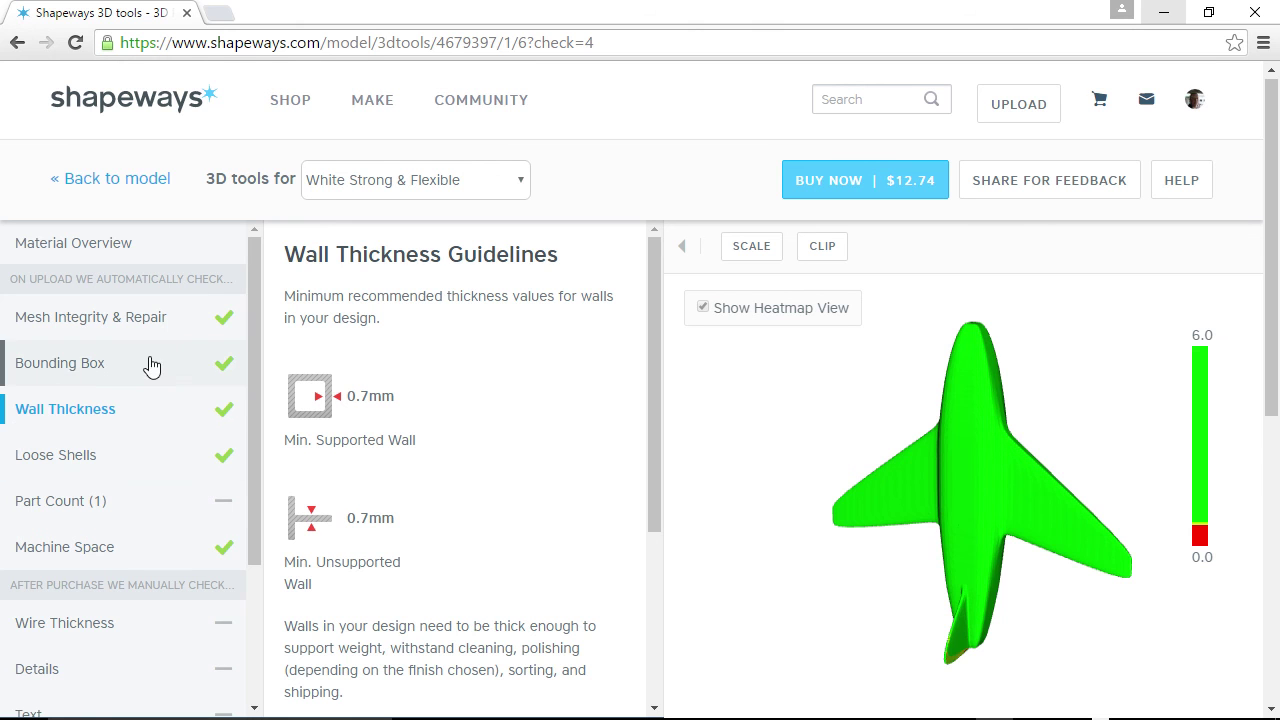
Step: Examine the saved plane's wall thickness heatmap from several angles, including close up
drag(888, 537, 897, 285)
drag(1020, 477, 847, 537)
scroll(1070, 492, up, 3)
scroll(1037, 503, down, 3)
scroll(847, 537, up, 3)
drag(837, 491, 1009, 460)
scroll(935, 440, down, 3)
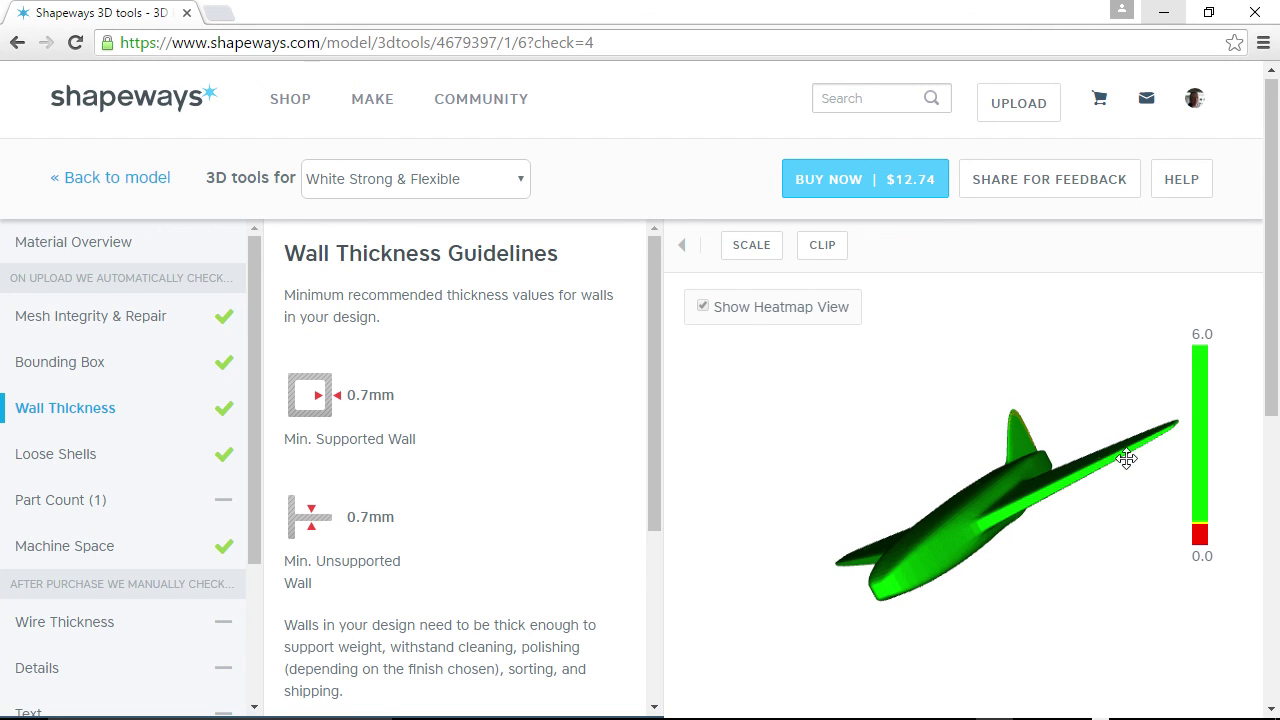
drag(1126, 458, 1049, 531)
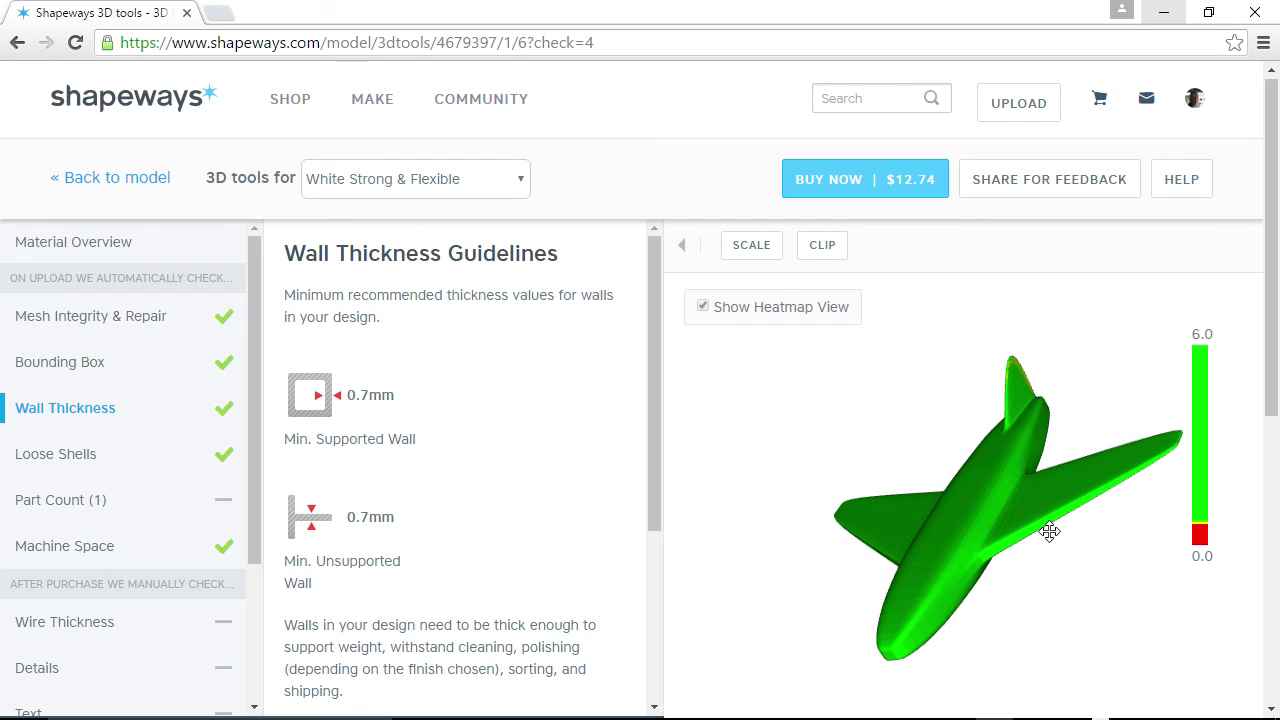